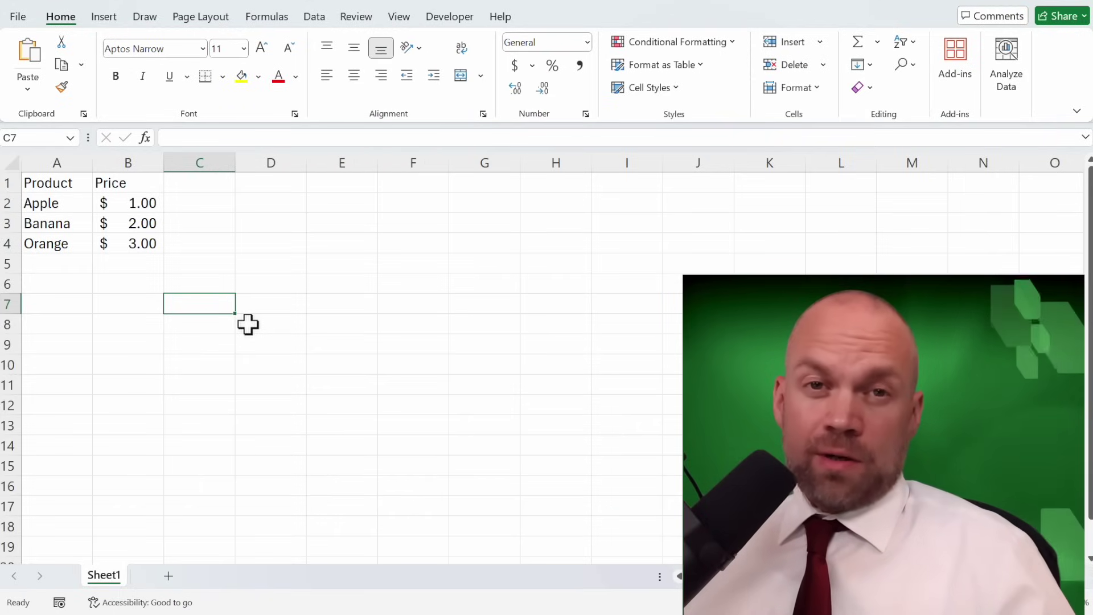
Enter =VLOOKUP("banana",A1:B4,2,FALSE) in D2, returning Banana's price of $2.00
click(199, 182)
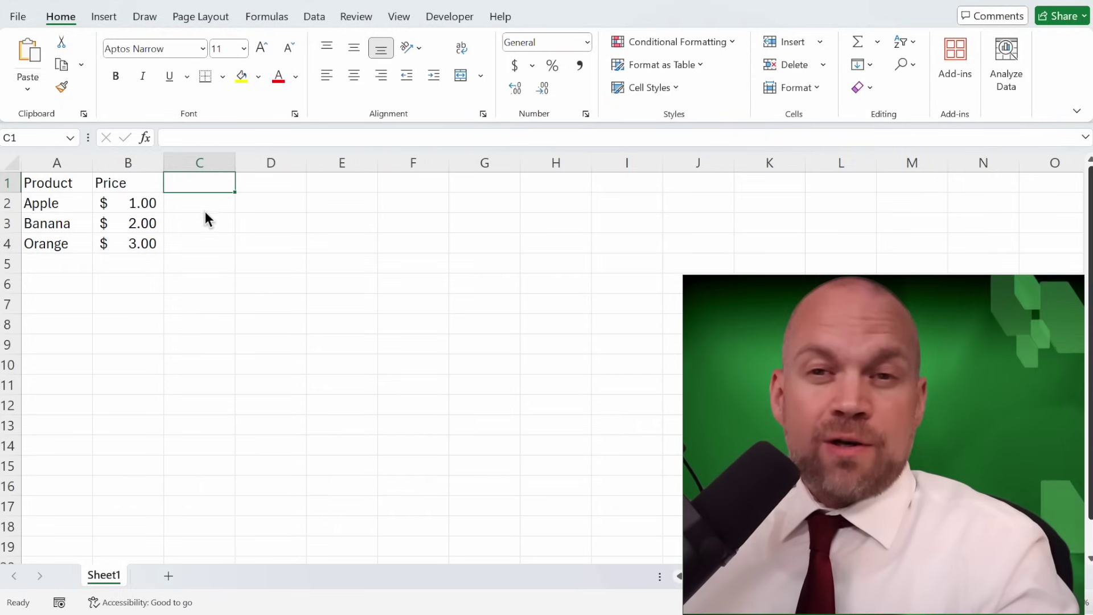
click(88, 226)
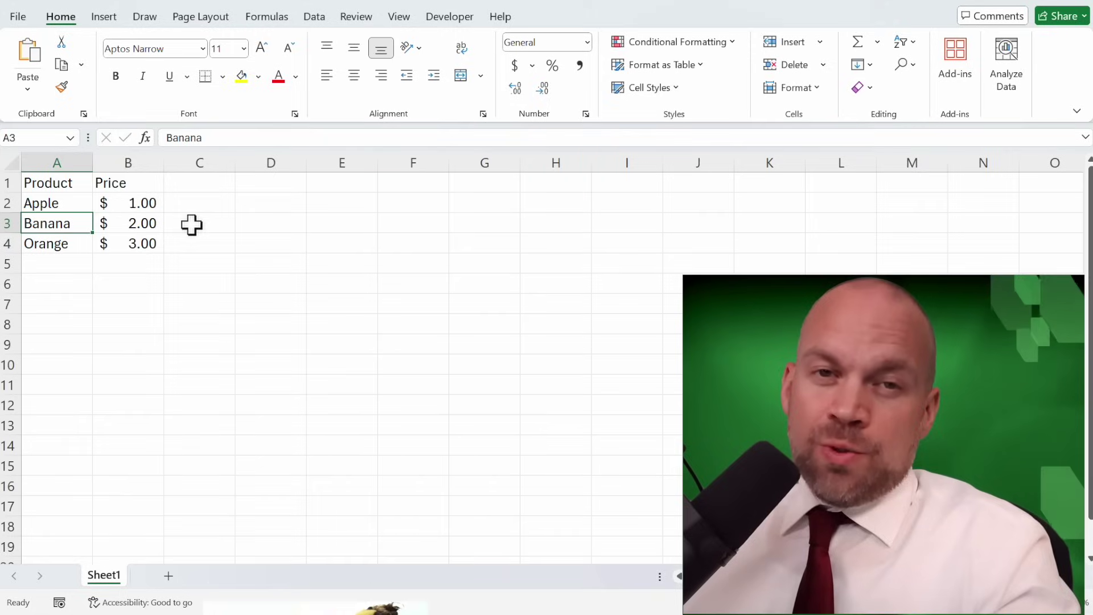
click(271, 203)
text(=vl)
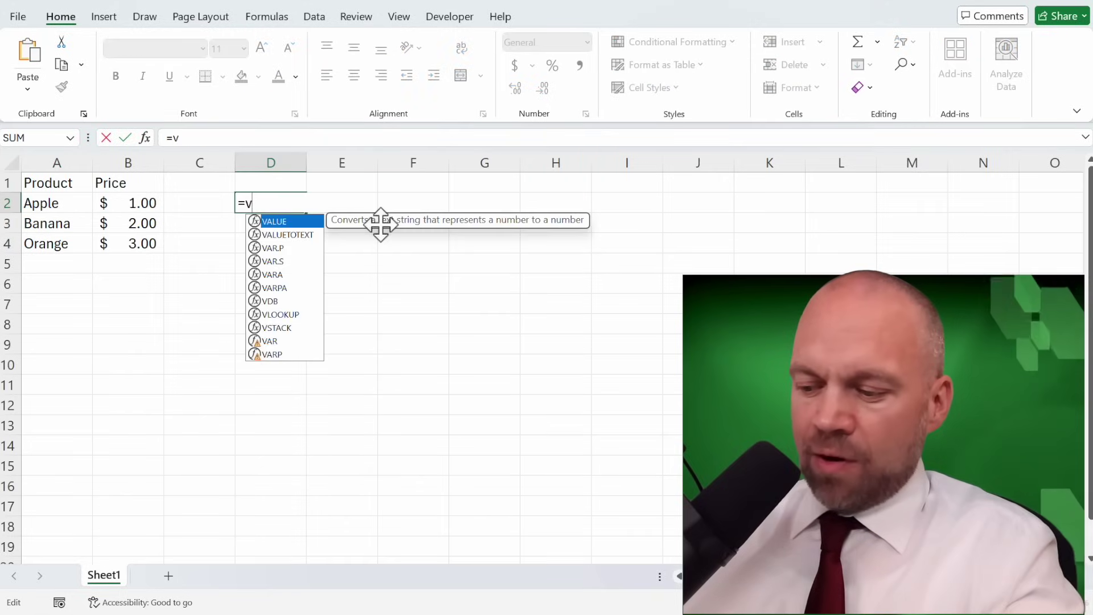
key(Tab)
text("banana",)
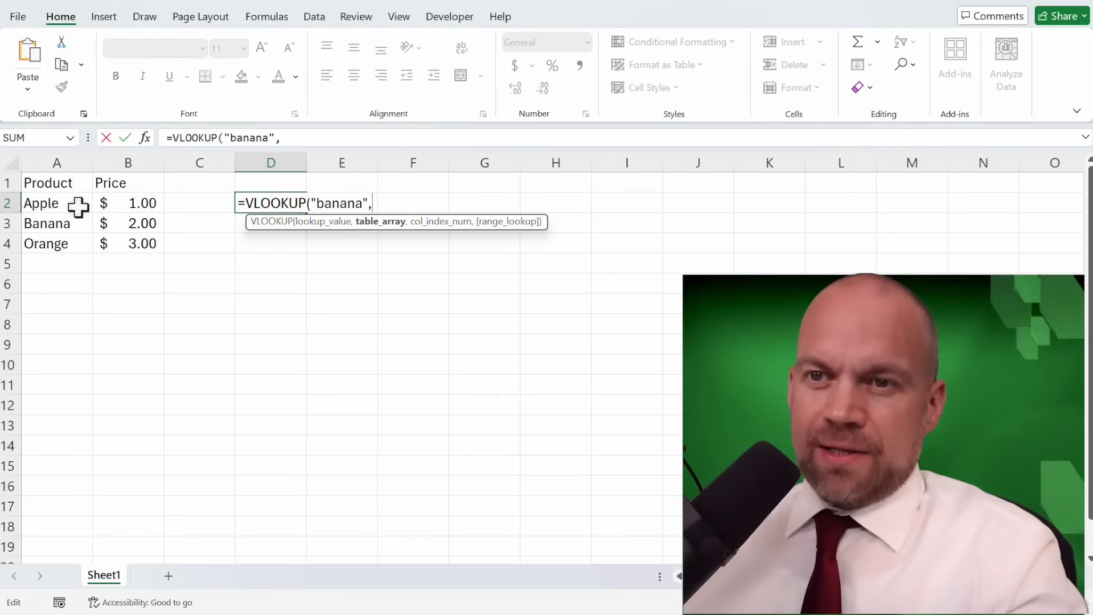
drag(81, 185, 132, 244)
text(,2)
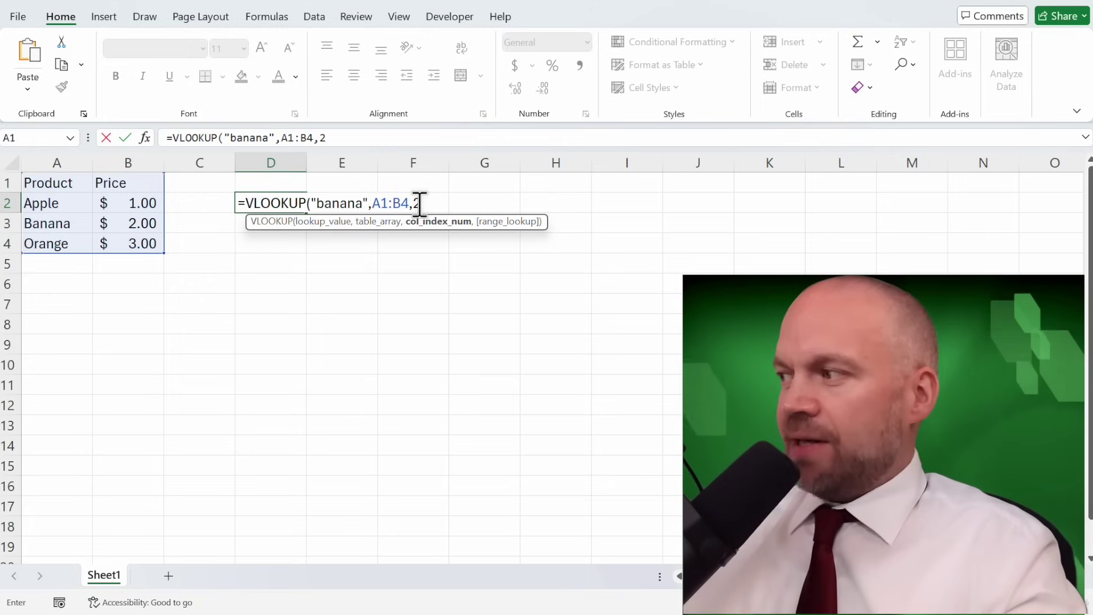
text(,)
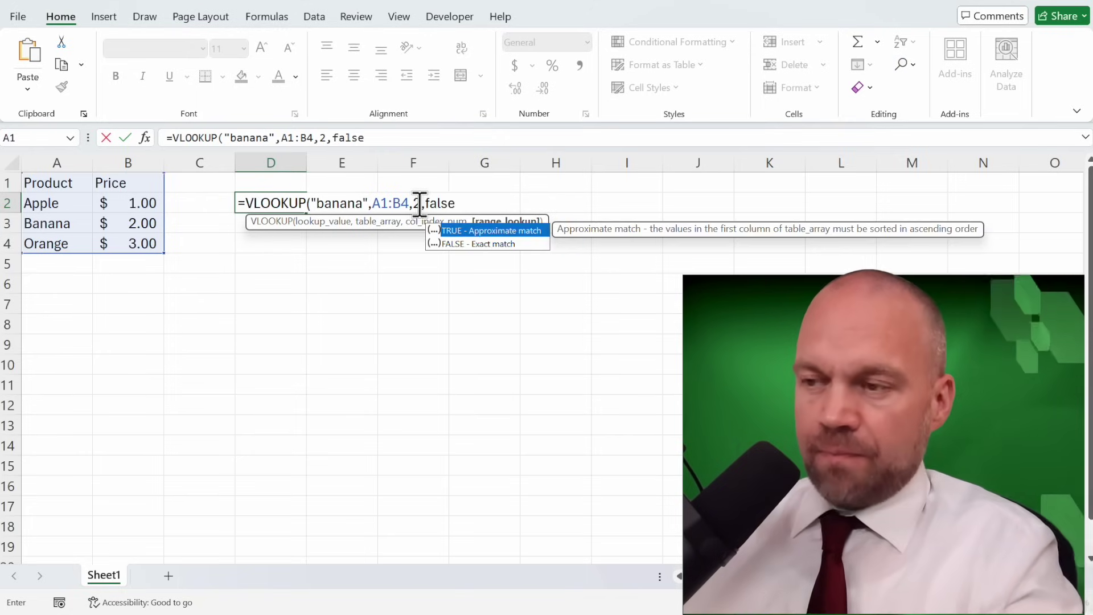
text(false)
key(Return)
click(254, 227)
click(248, 207)
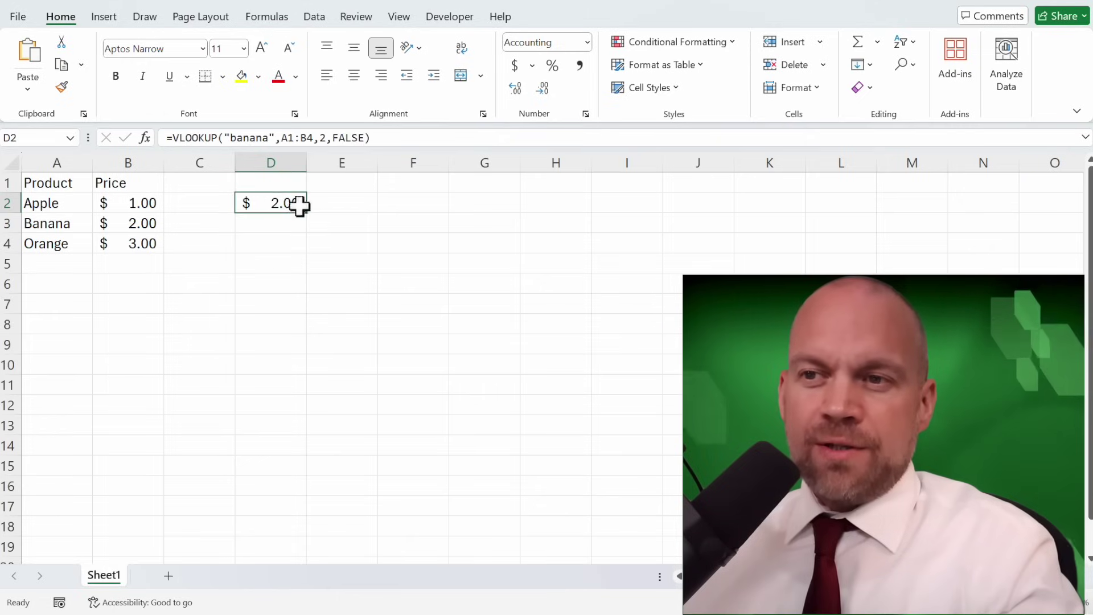
Check Banana's price in B3, then put D2's VLOOKUP formula into edit mode to highlight A1:B4
click(146, 223)
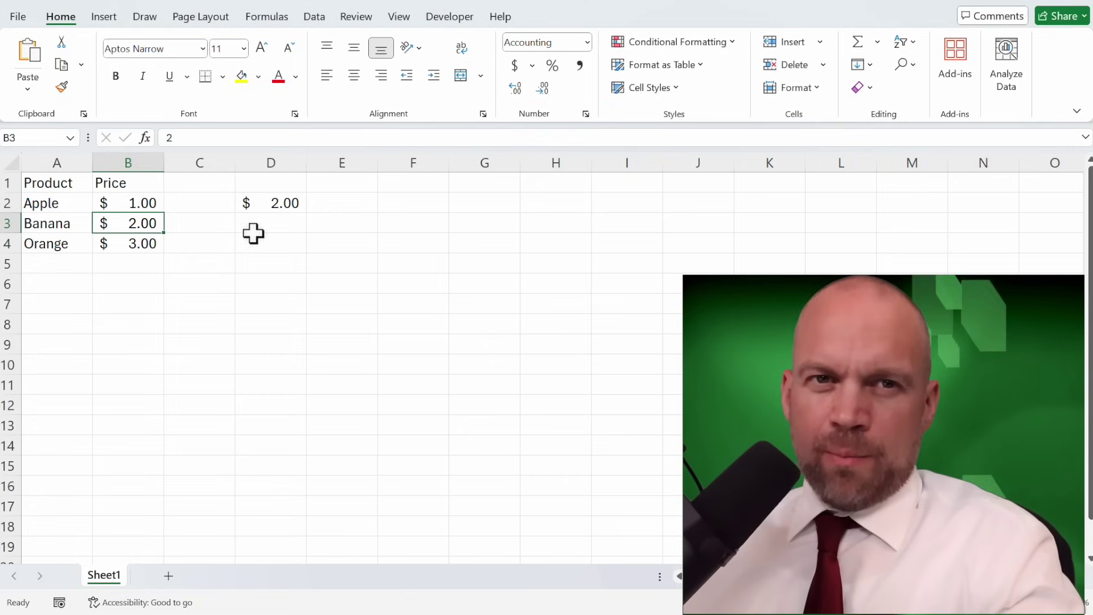
click(250, 203)
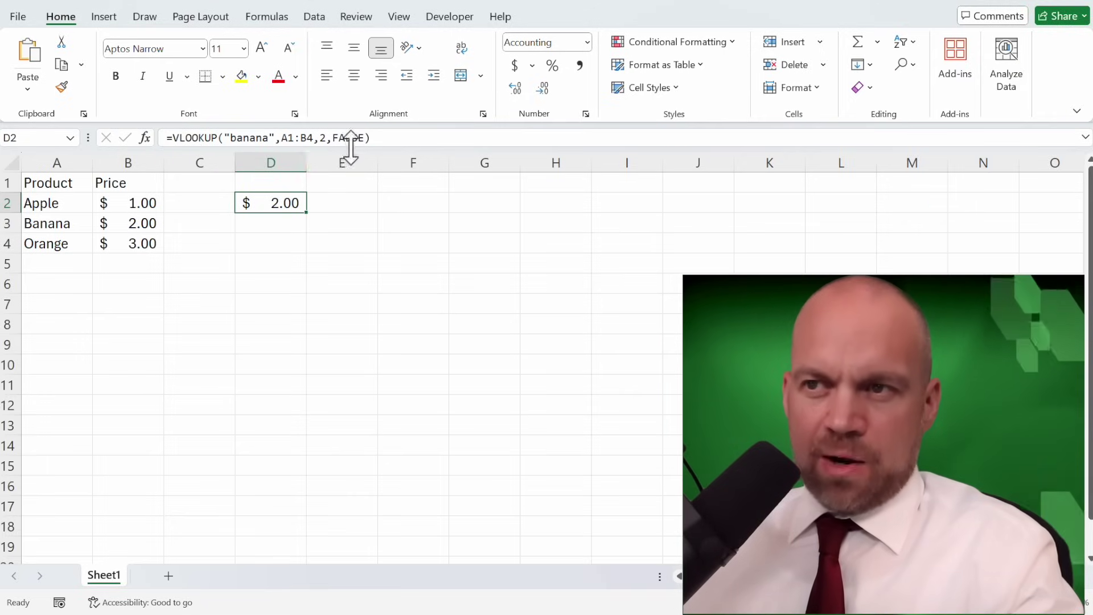
key(F2)
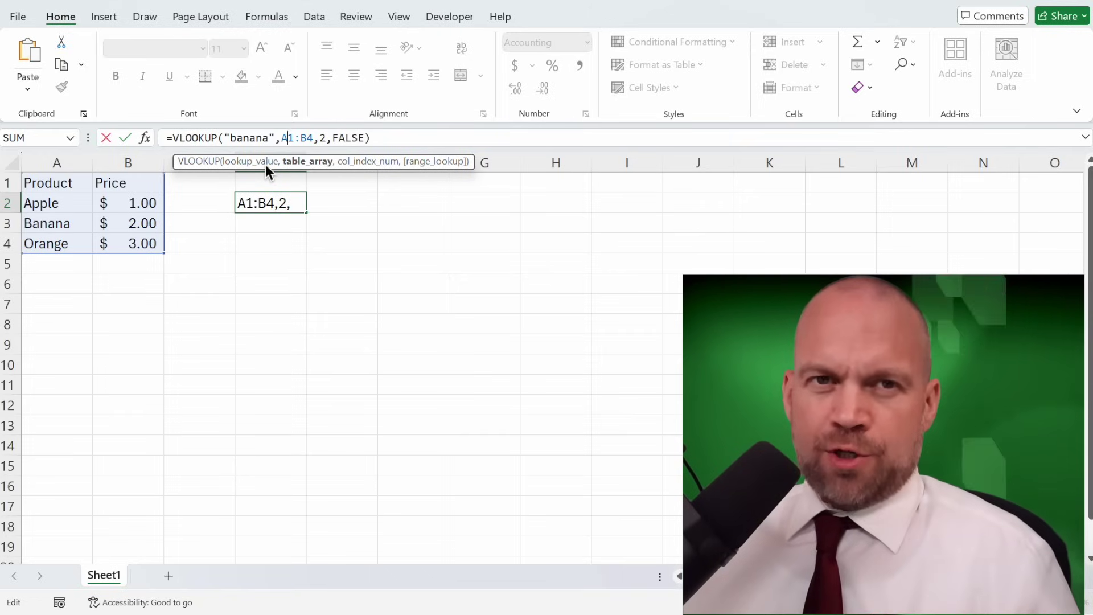
Replace the hardcoded "banana" in D2's VLOOKUP with a reference to cell C2
click(242, 145)
drag(270, 140, 244, 139)
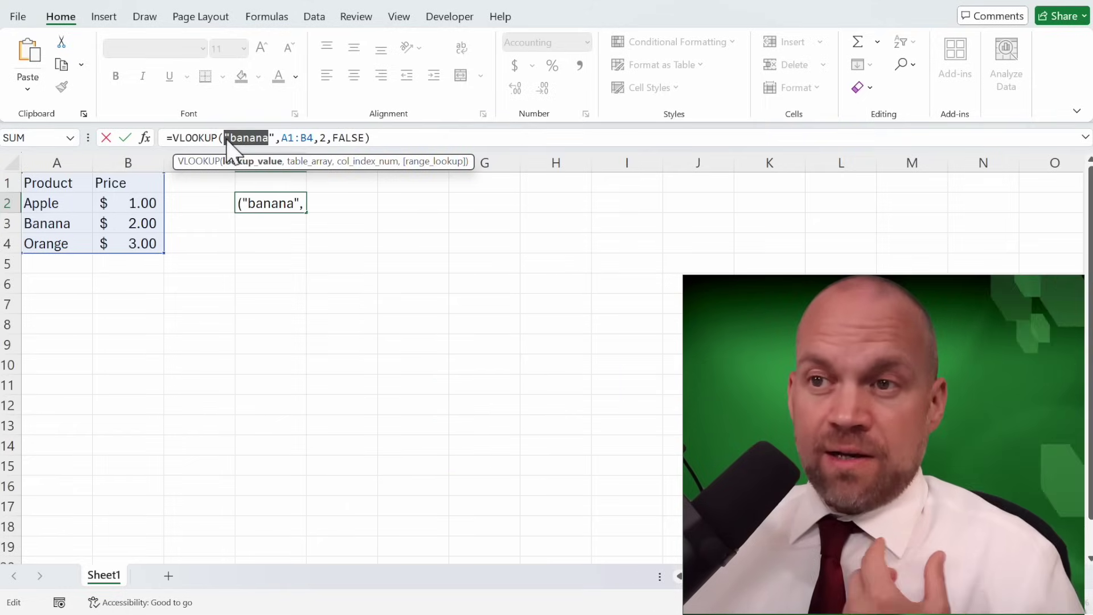
key(BackSpace)
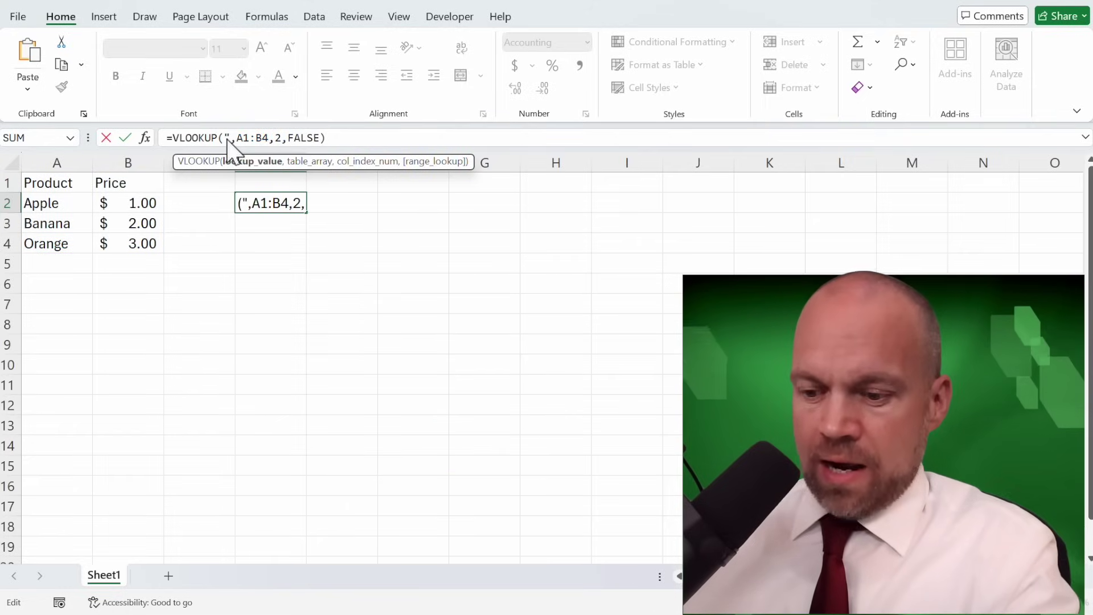
click(199, 203)
key(Return)
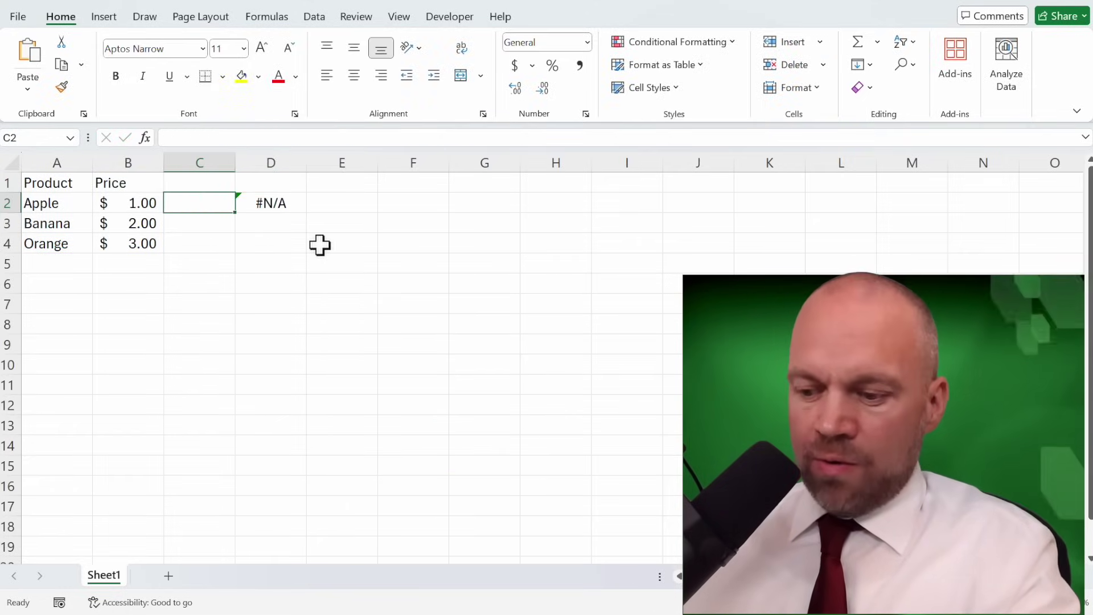
Enter Banana, then Apple, in C2 so D2 returns Apple's $1.00 price
text(Banana)
key(Return)
key(Up)
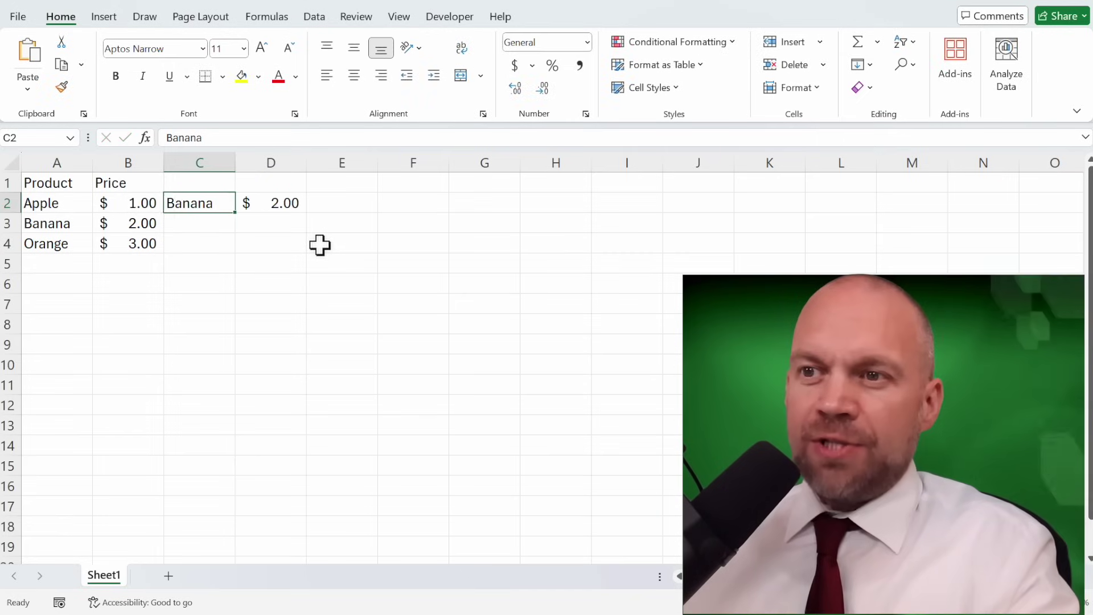
key(Right)
key(Left)
text(Apple)
key(Tab)
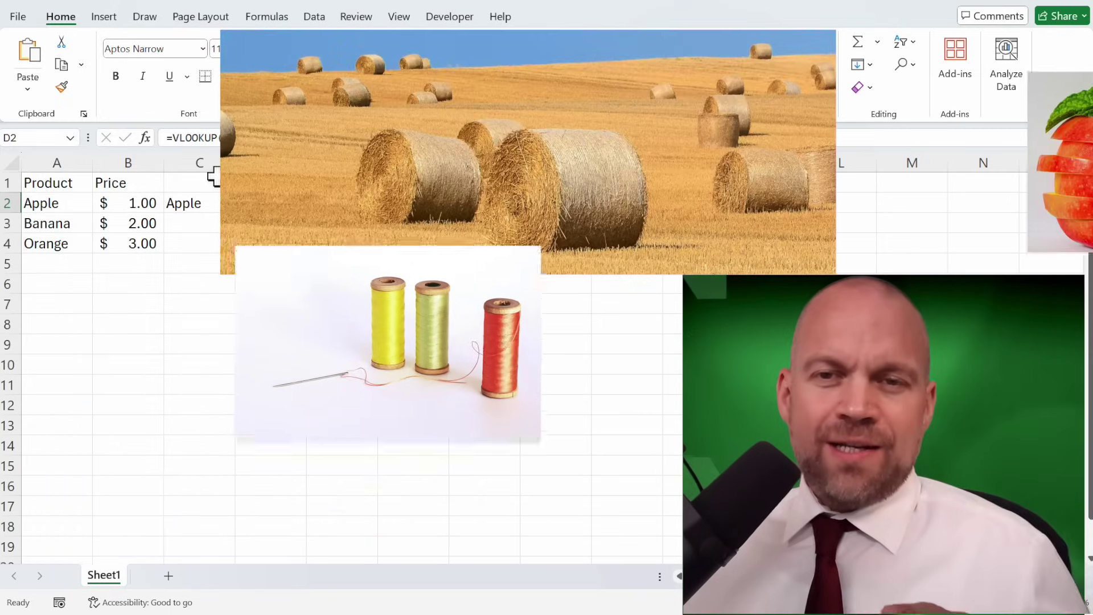
click(212, 201)
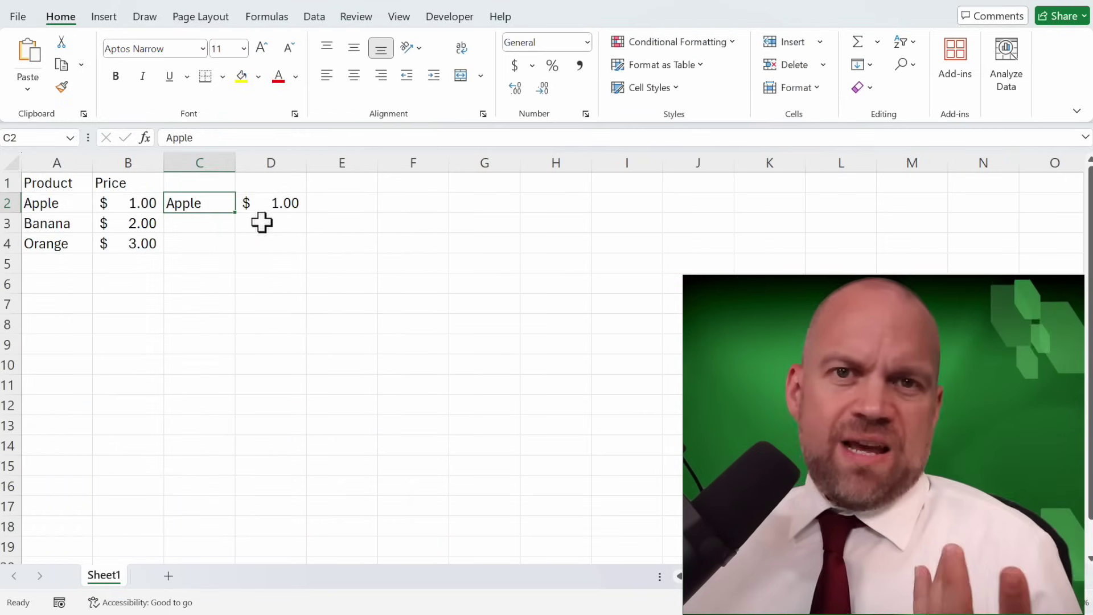
click(260, 205)
click(264, 140)
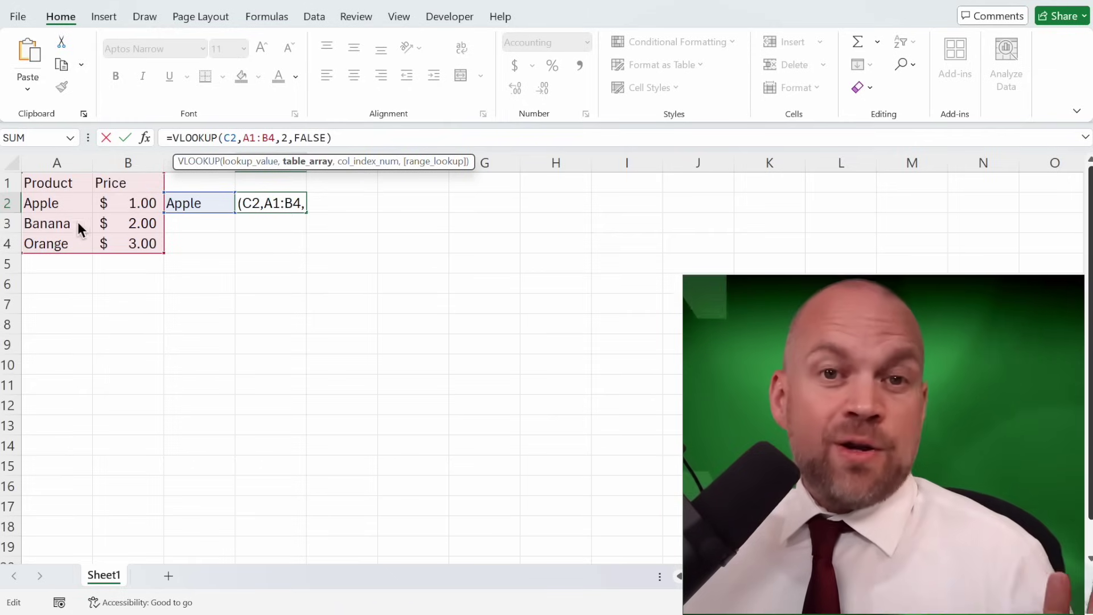
click(375, 248)
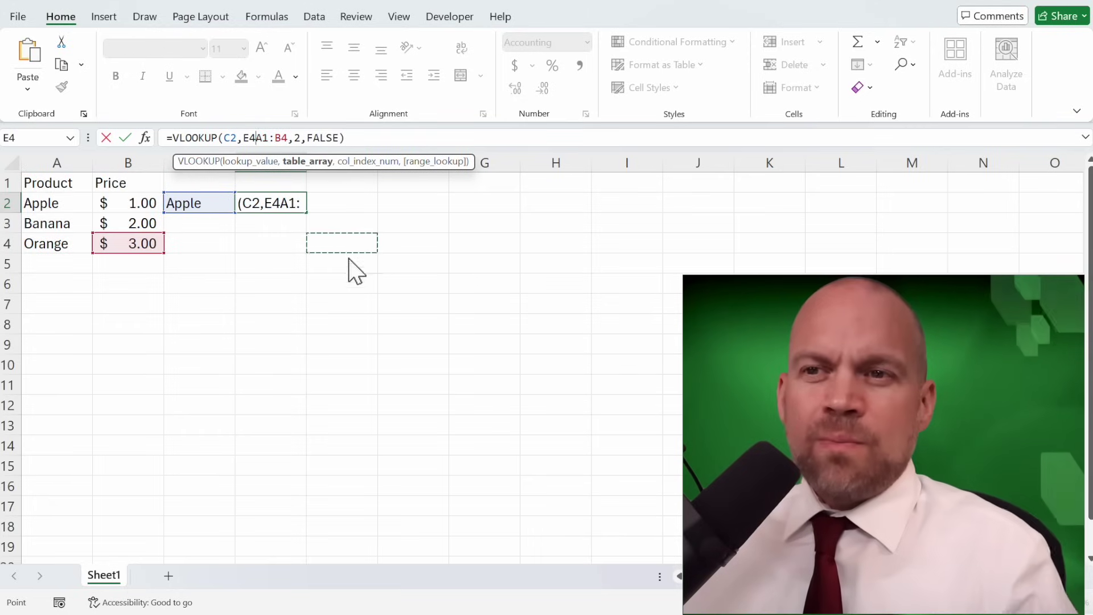
key(Escape)
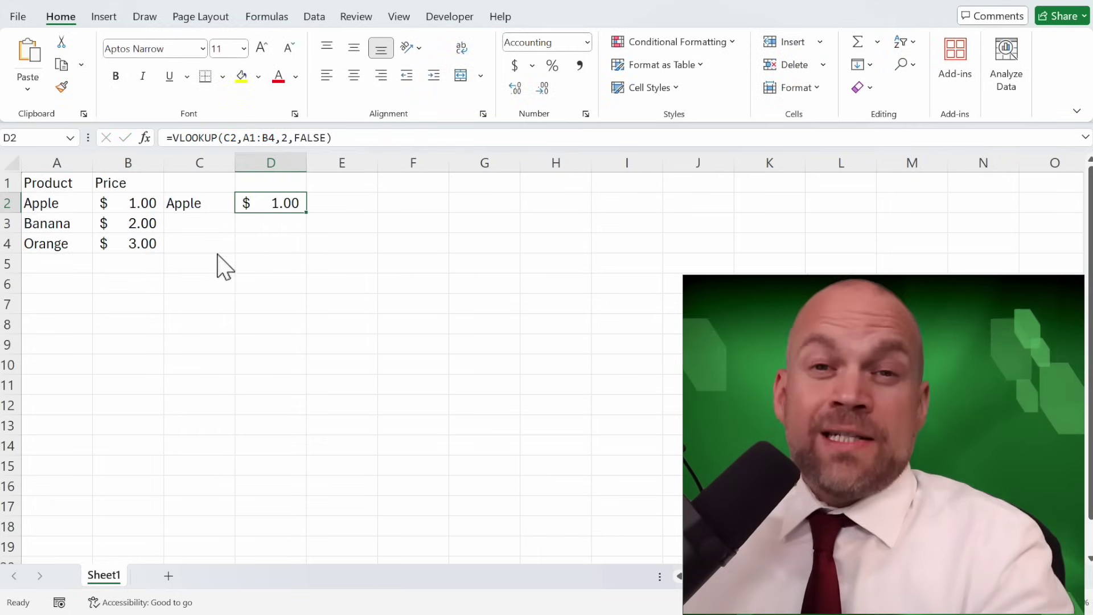
click(208, 245)
click(258, 208)
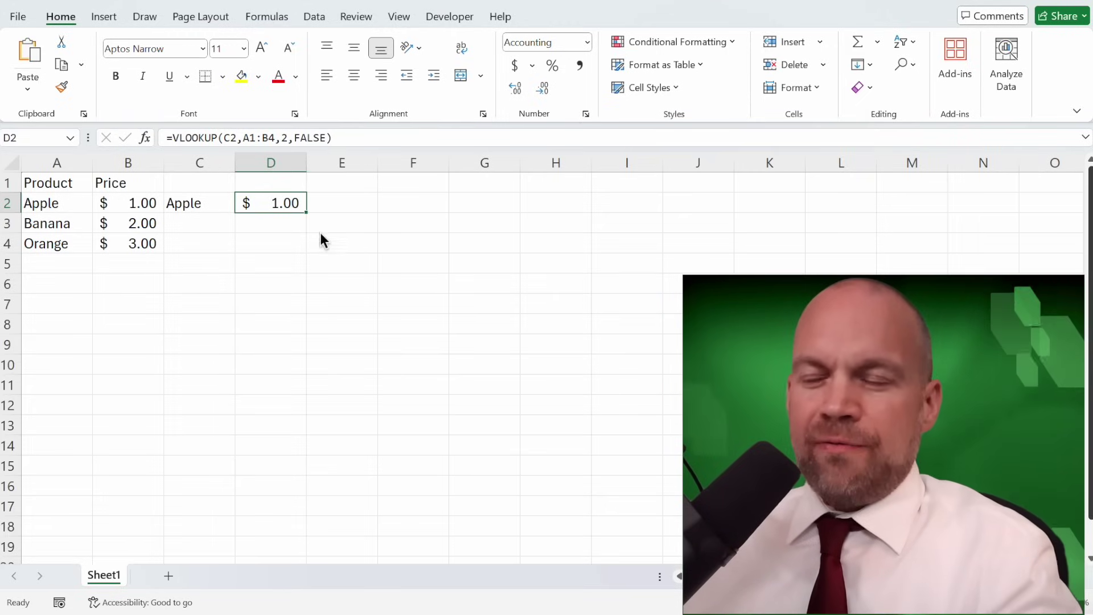
Change C2 to 'Apples' so D2's lookup shows a #N/A mismatch error
click(215, 204)
double_click(215, 204)
text(s)
key(Return)
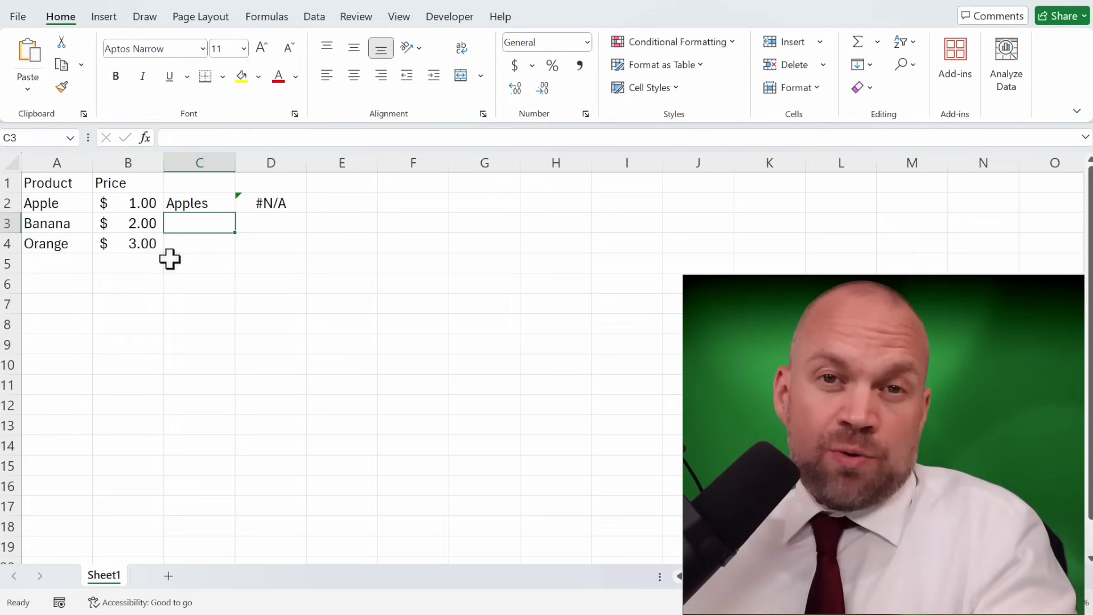
key(Up)
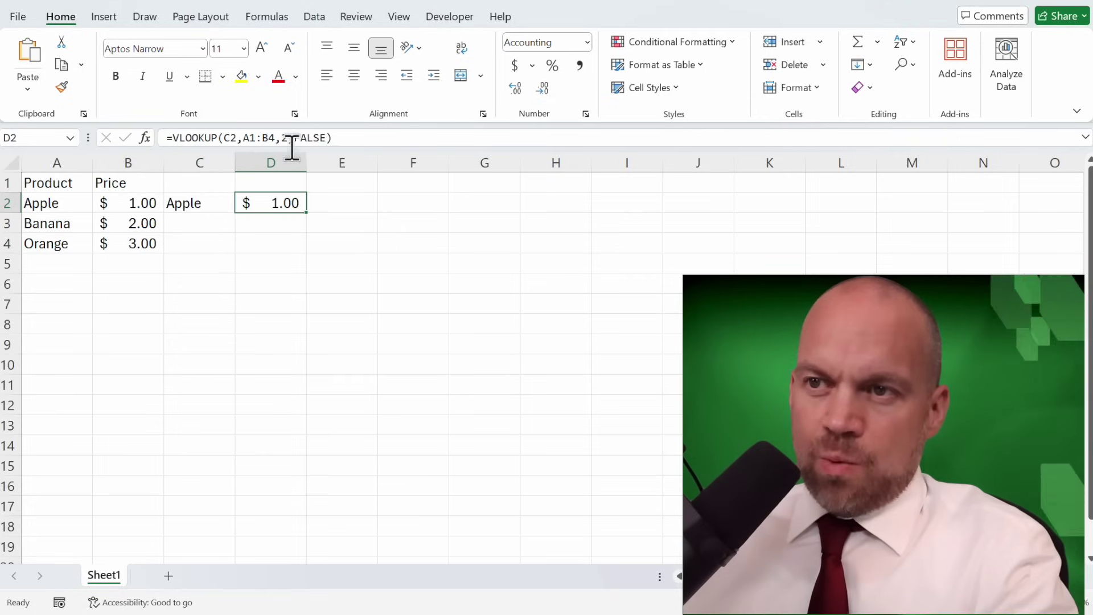
Change the VLOOKUP column index from 2 to 3, producing a #REF! error in D2
click(288, 138)
key(BackSpace)
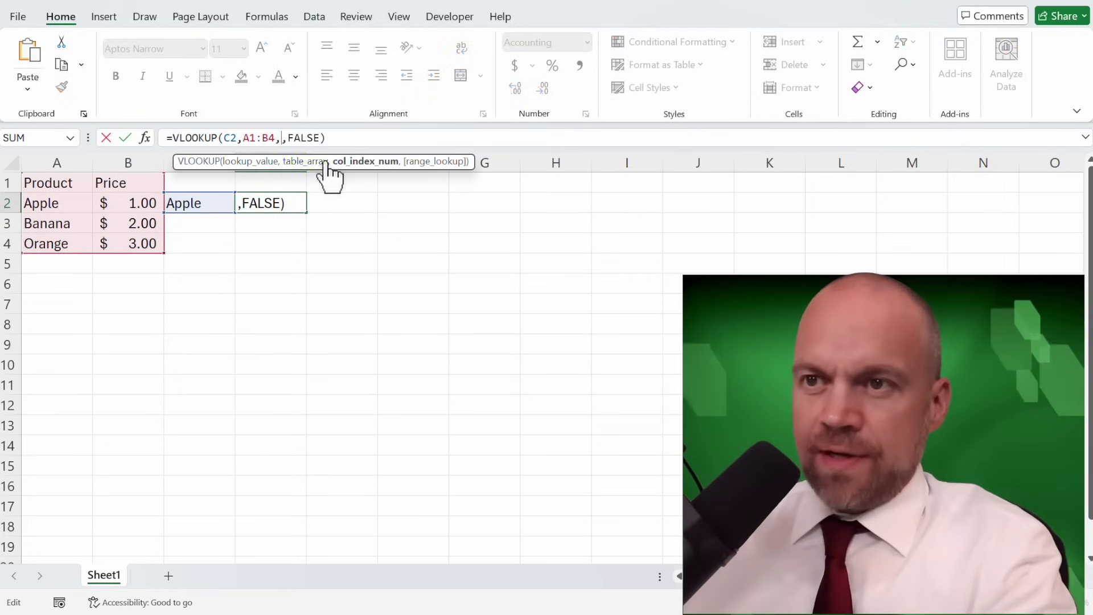
text(3)
key(Return)
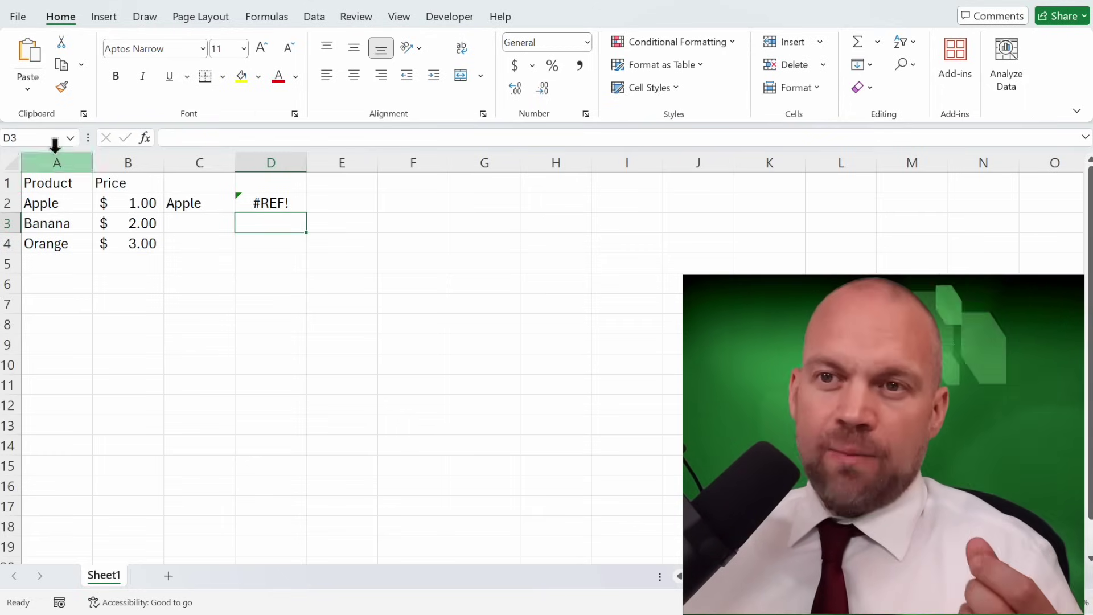
click(297, 202)
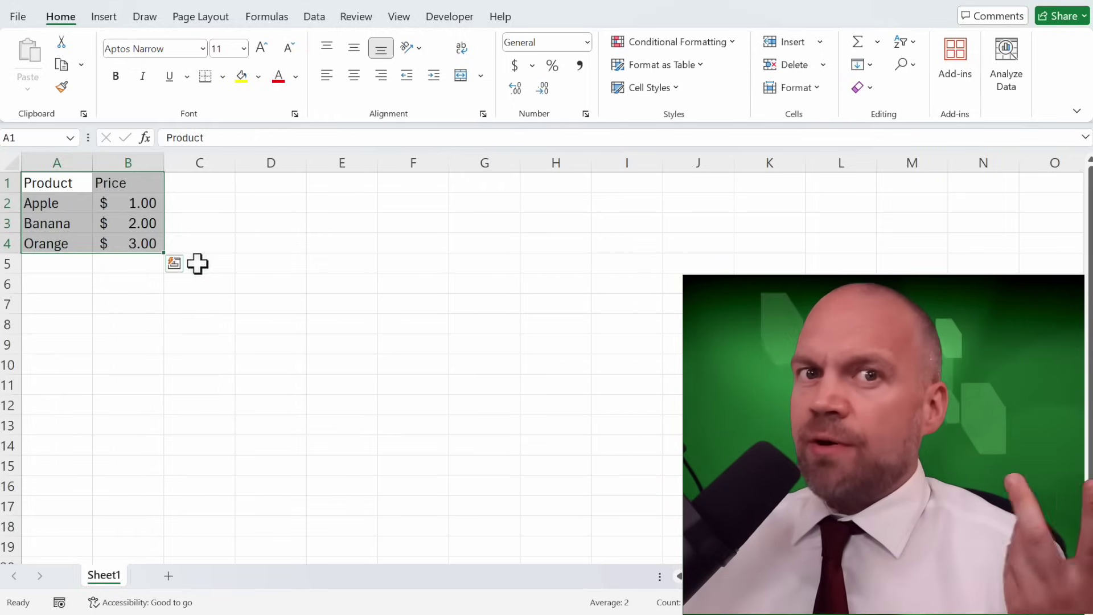
Copy the A1:B4 Product and Price table and paste it transposed into D1:G2
click(198, 264)
drag(61, 183, 115, 242)
key(ctrl+c)
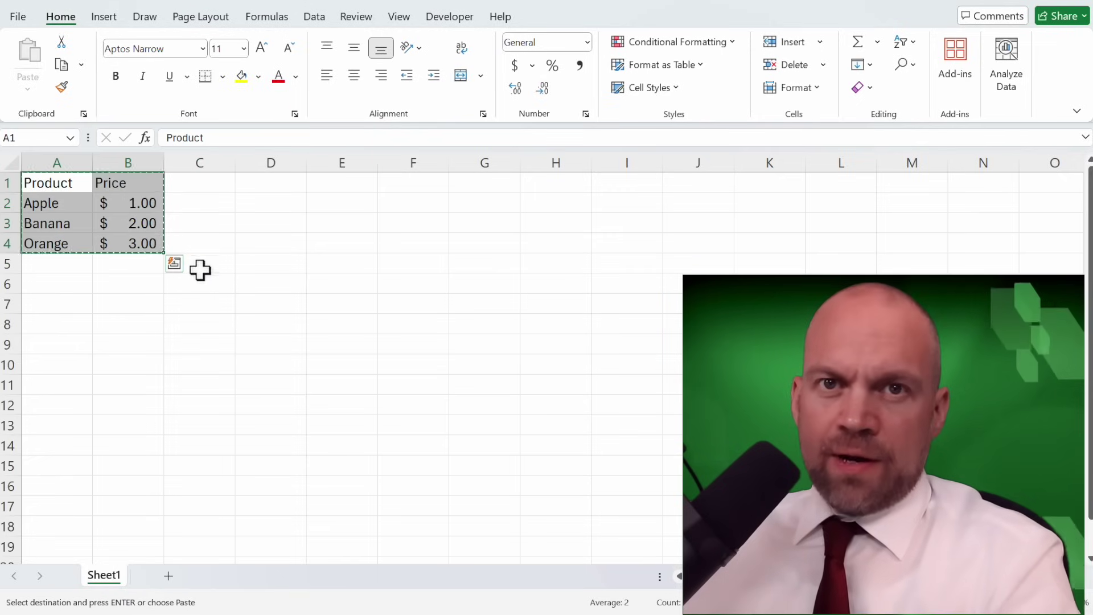
click(288, 186)
right_click(289, 186)
key(t)
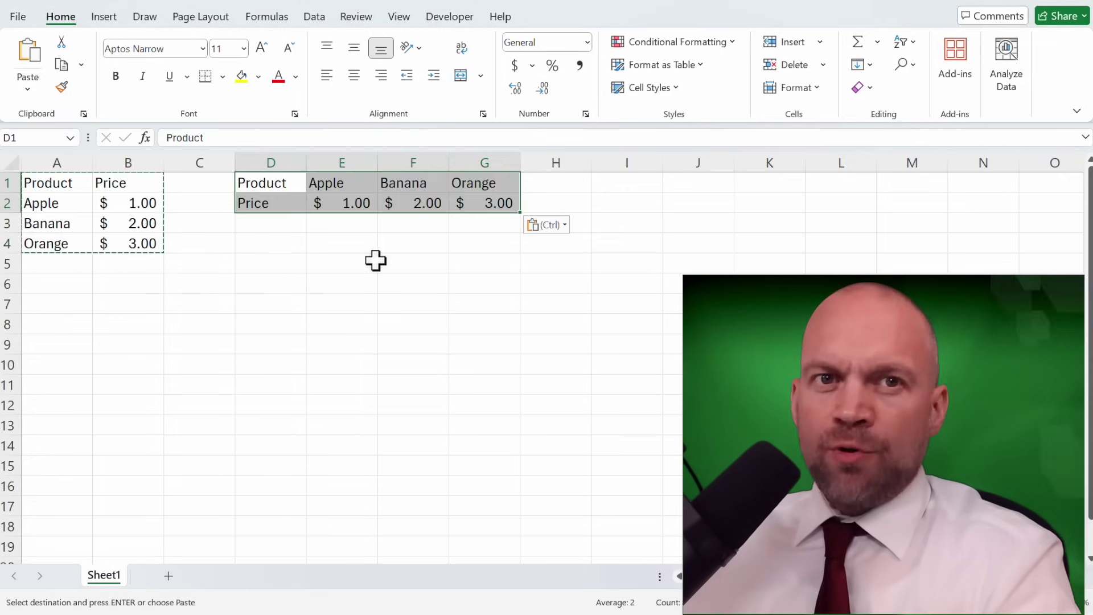
Enter =HLOOKUP("Apple",D1:G2,2,FALSE) in D5 to get Apple's price from the horizontal table
click(270, 264)
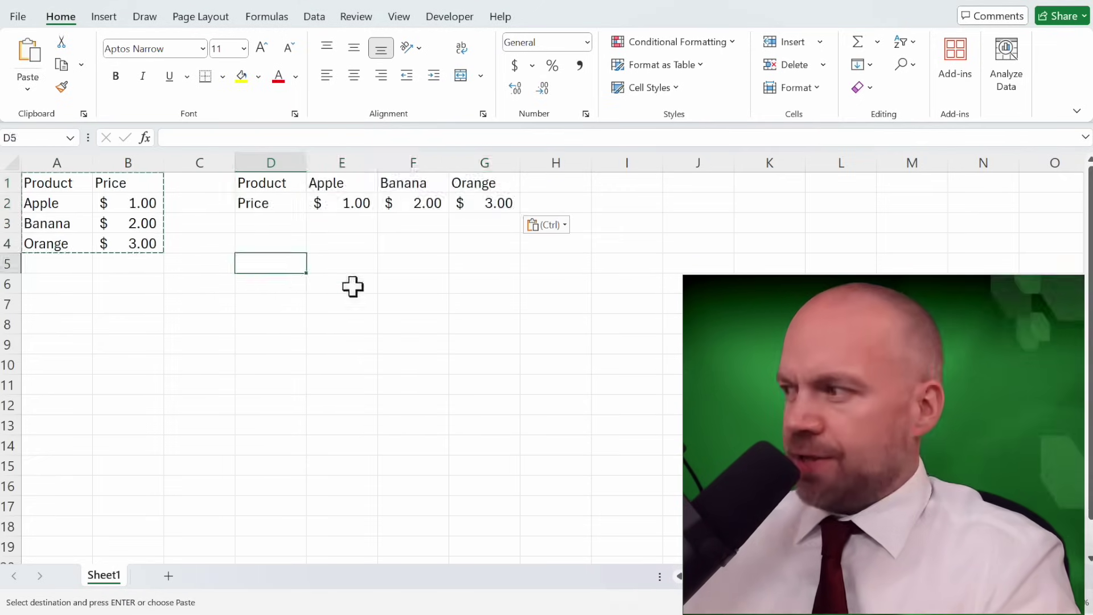
text(=hl)
key(Tab)
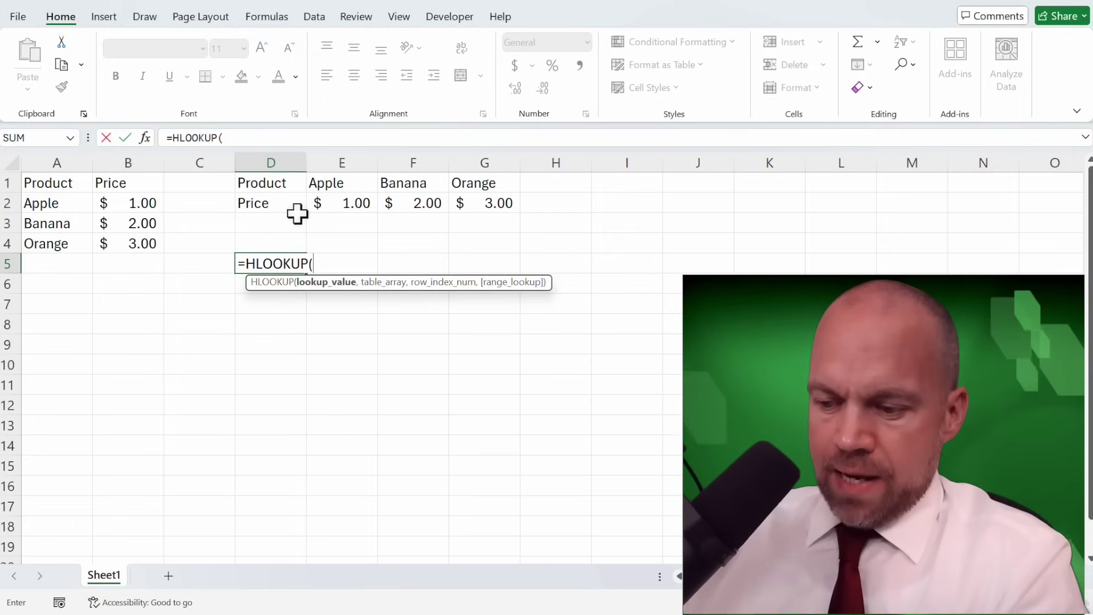
text("Apple",)
drag(289, 188, 501, 214)
text(,)
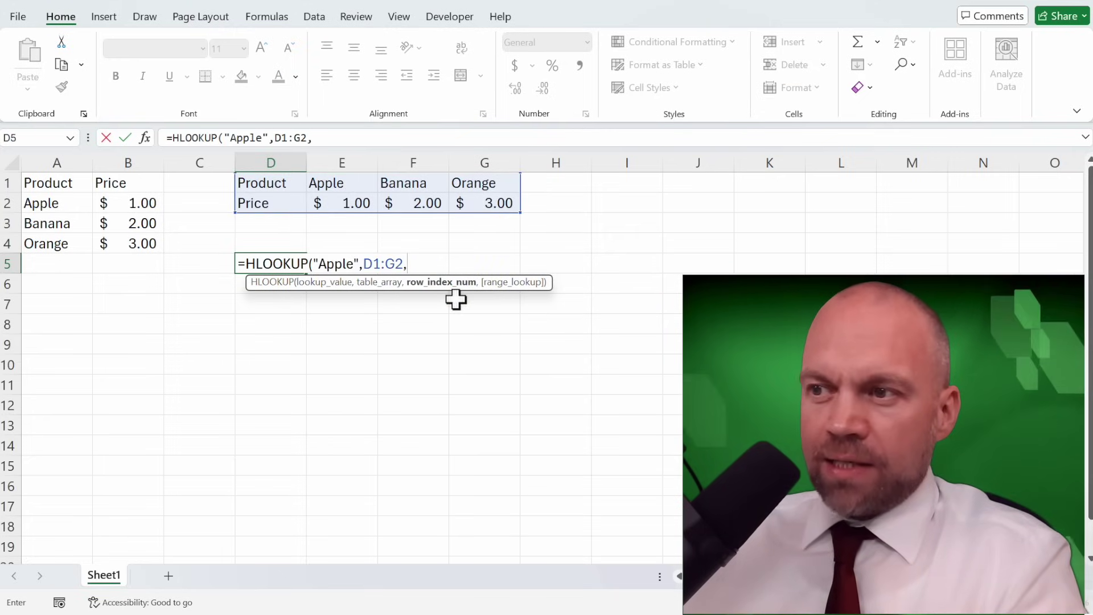
text(2,f)
double_click(458, 304)
key(Return)
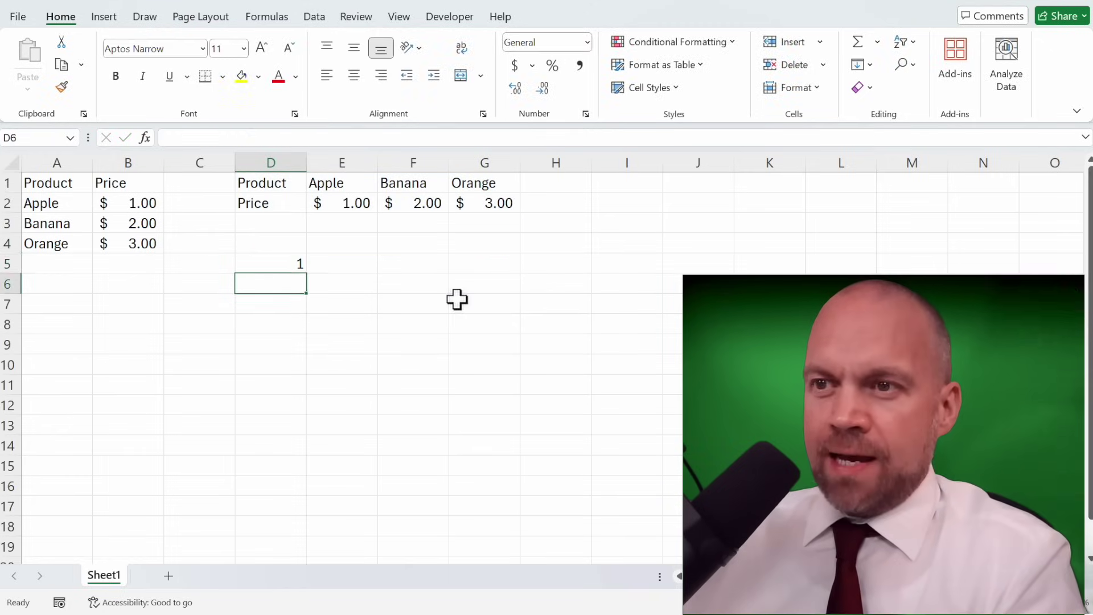
key(Up)
drag(354, 205, 276, 265)
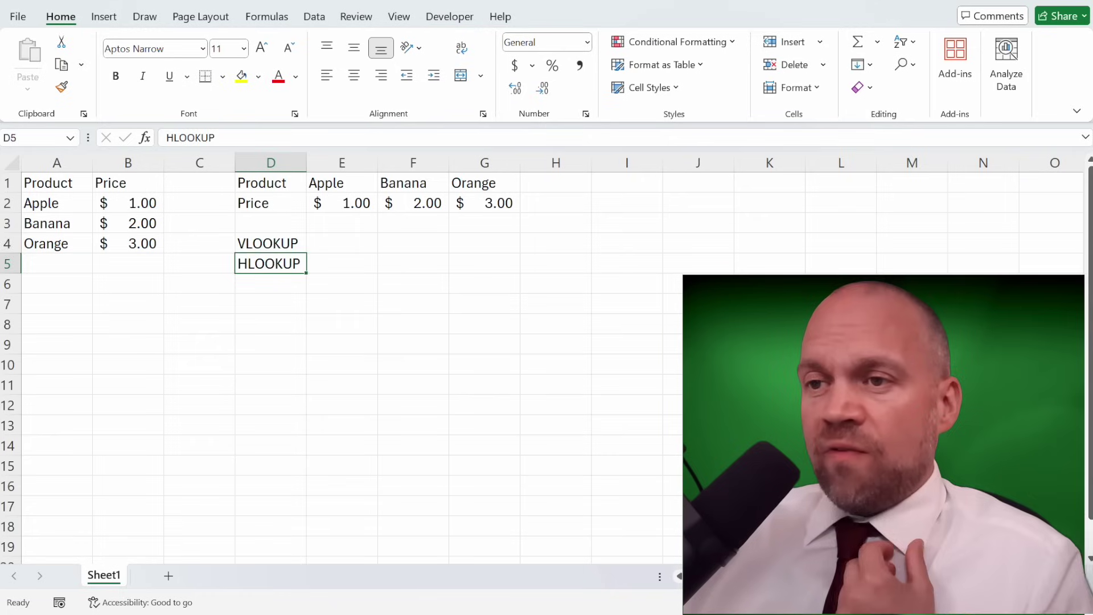
Select the VLOOKUP label in cell D4
click(270, 243)
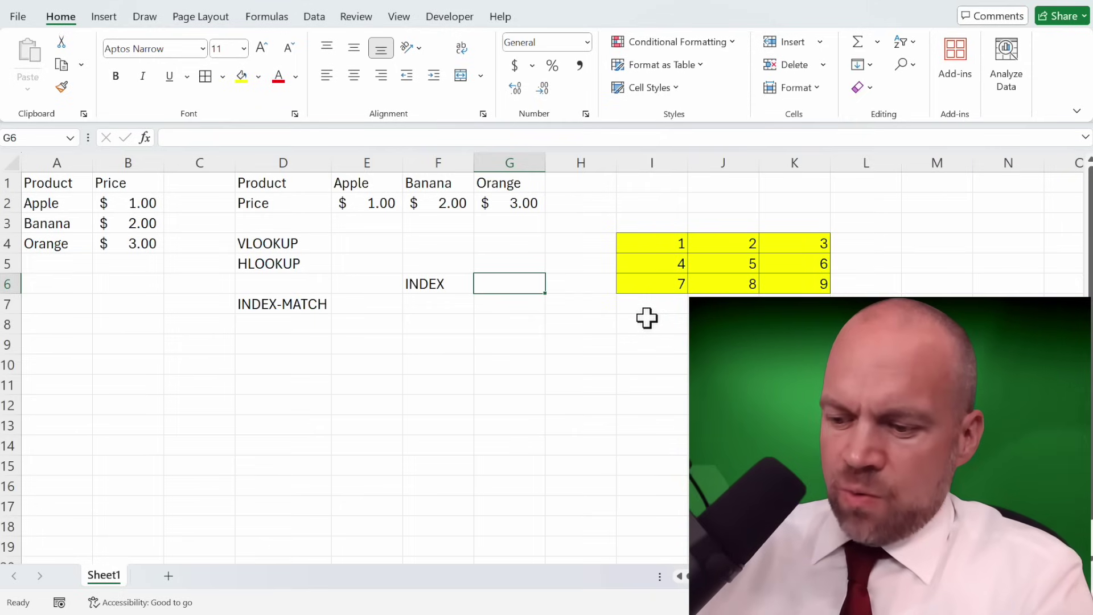
Enter =INDEX(I4:K6,2,2) in G6, returning 5 from the yellow grid
text(=index()
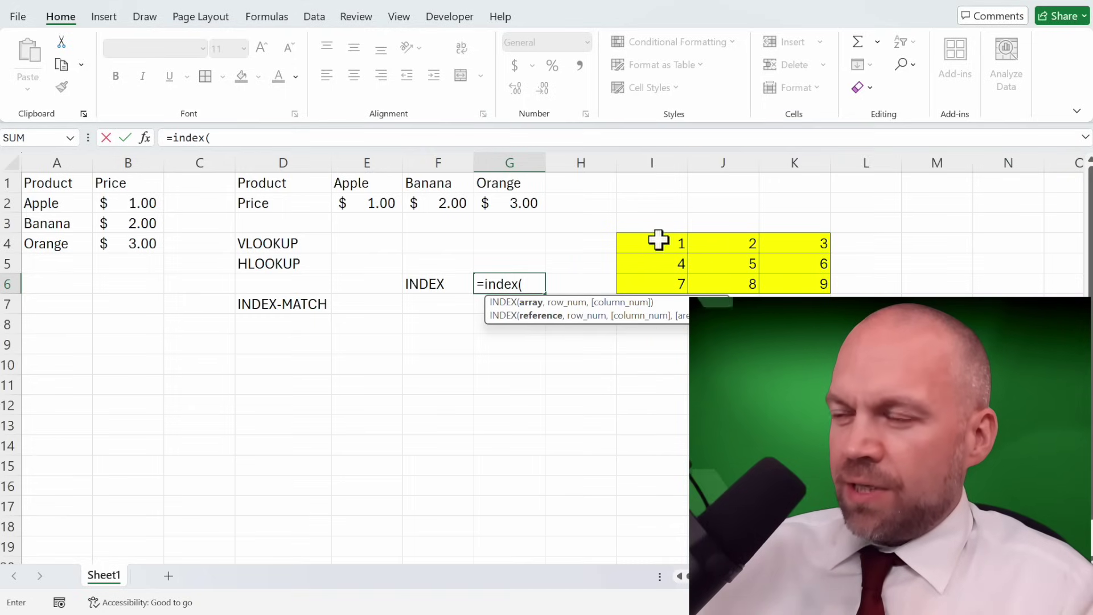
drag(659, 241, 794, 283)
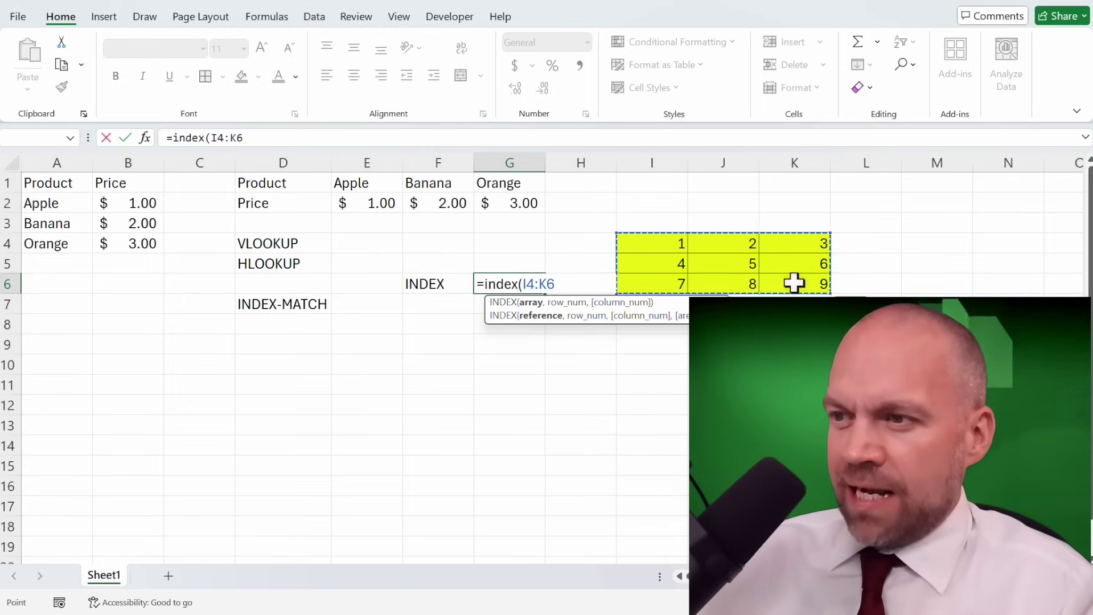
text(,2,)
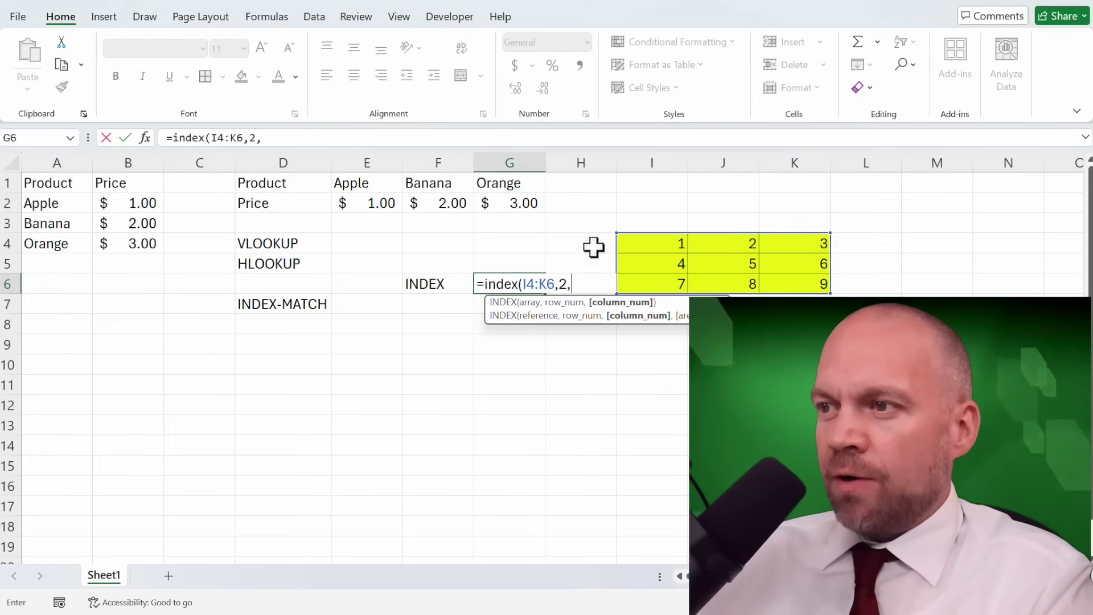
text(2)
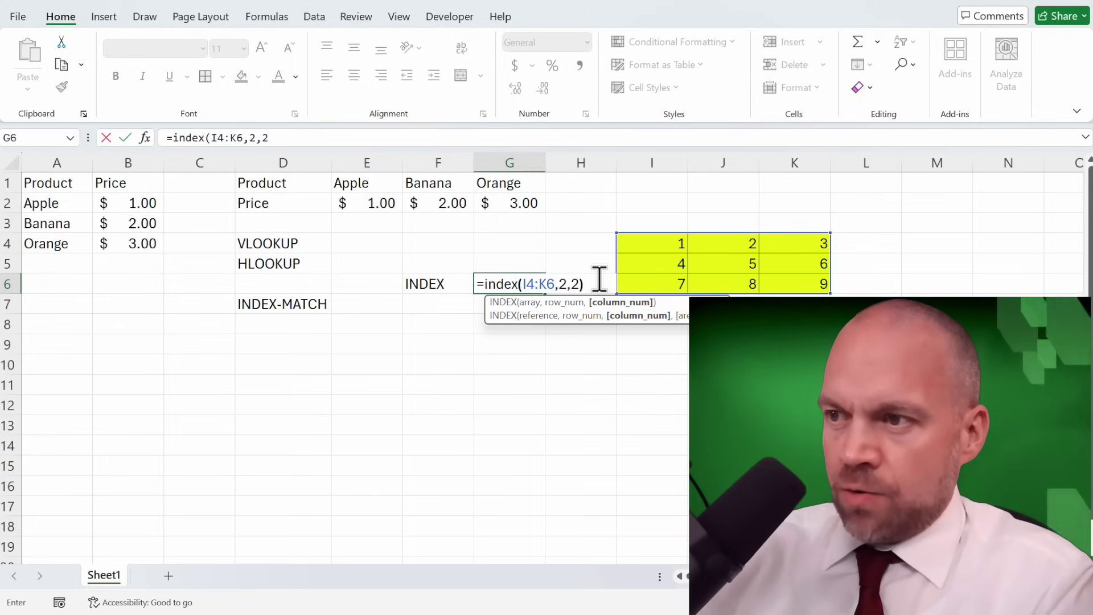
text())
key(Return)
key(Up)
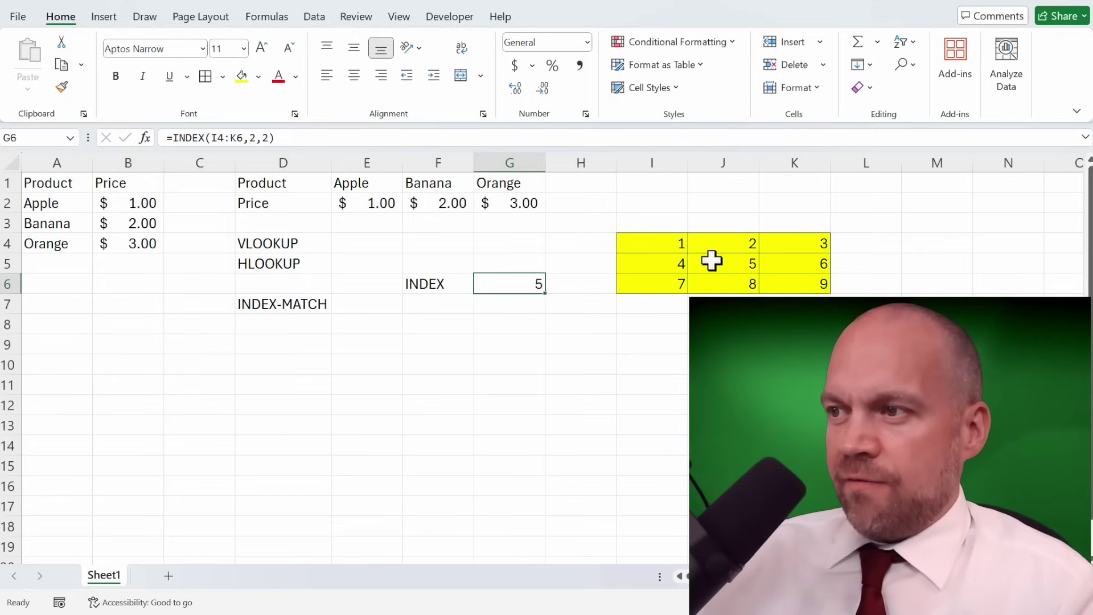
double_click(518, 284)
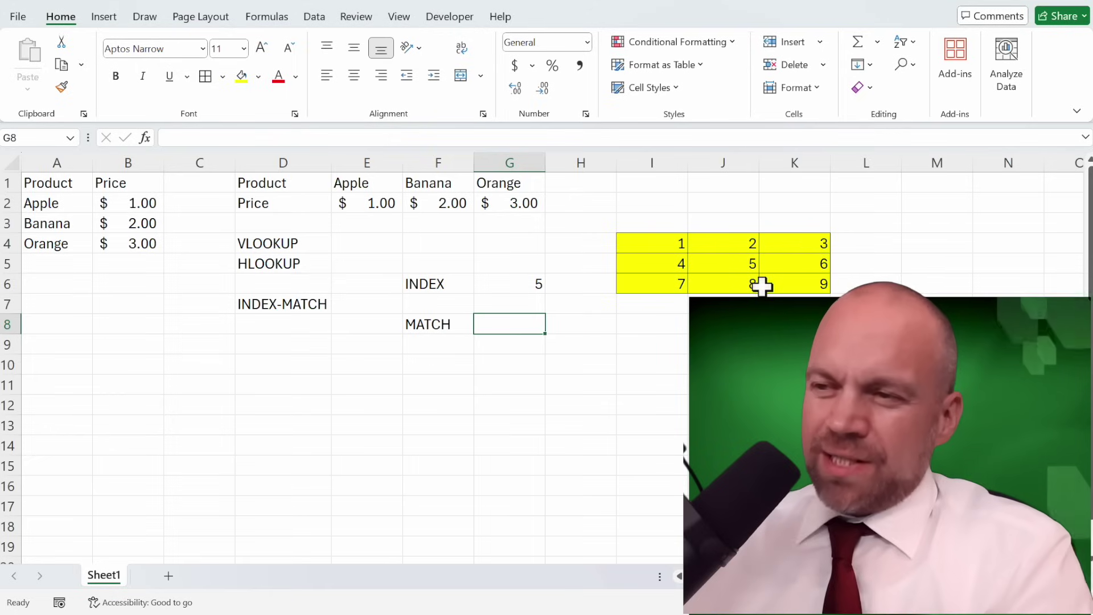
Enter =MATCH(5,J4:J6) in G8 and =MATCH(5,I5:K5) in G9, both returning 2
text(=m)
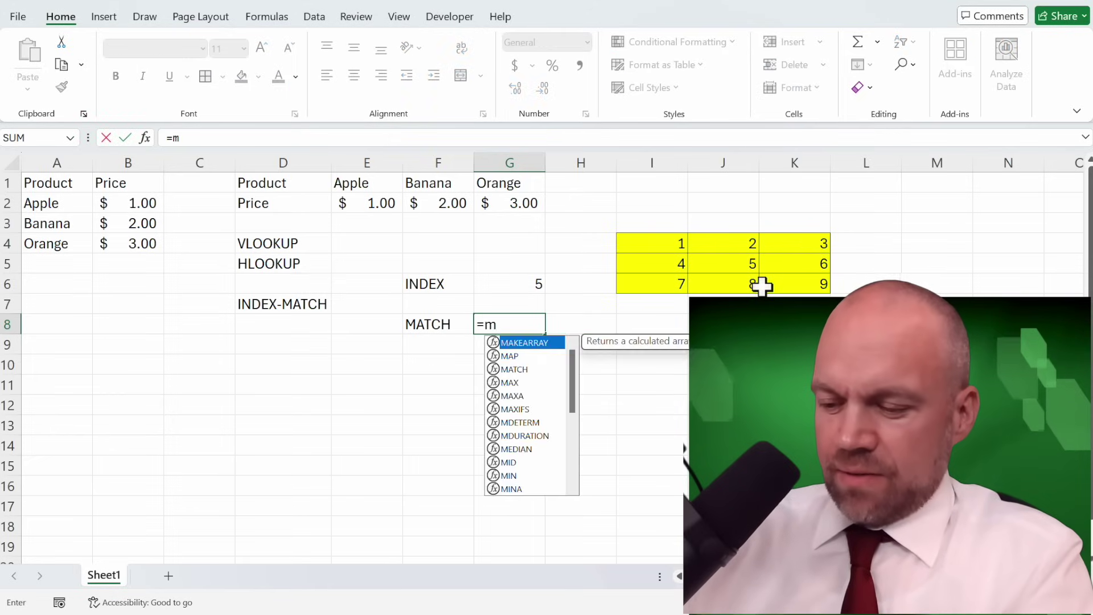
text(atch()
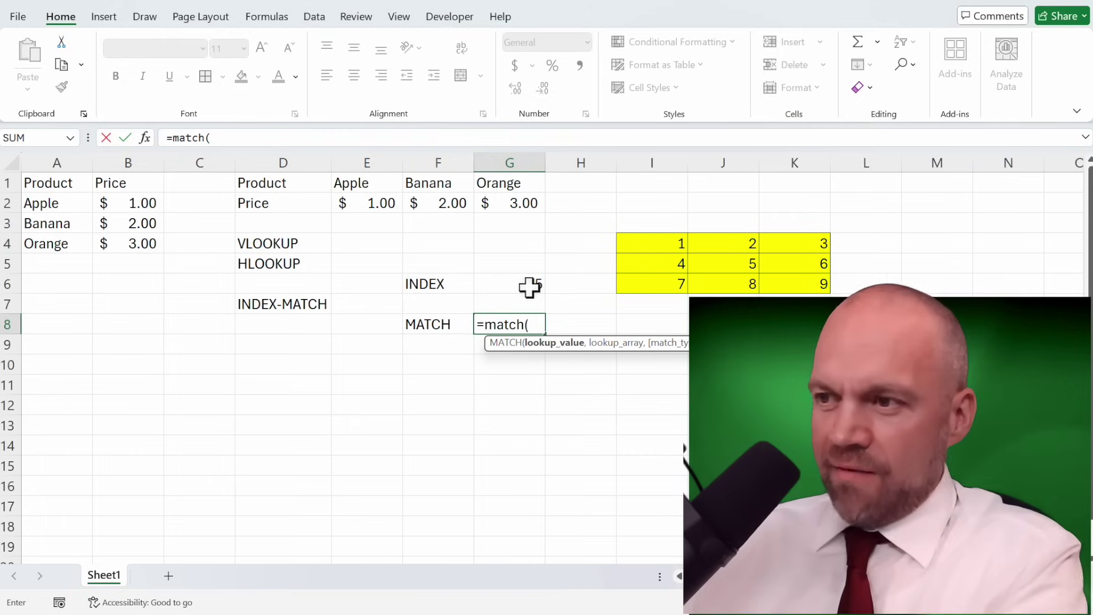
text(5,)
drag(731, 245, 729, 283)
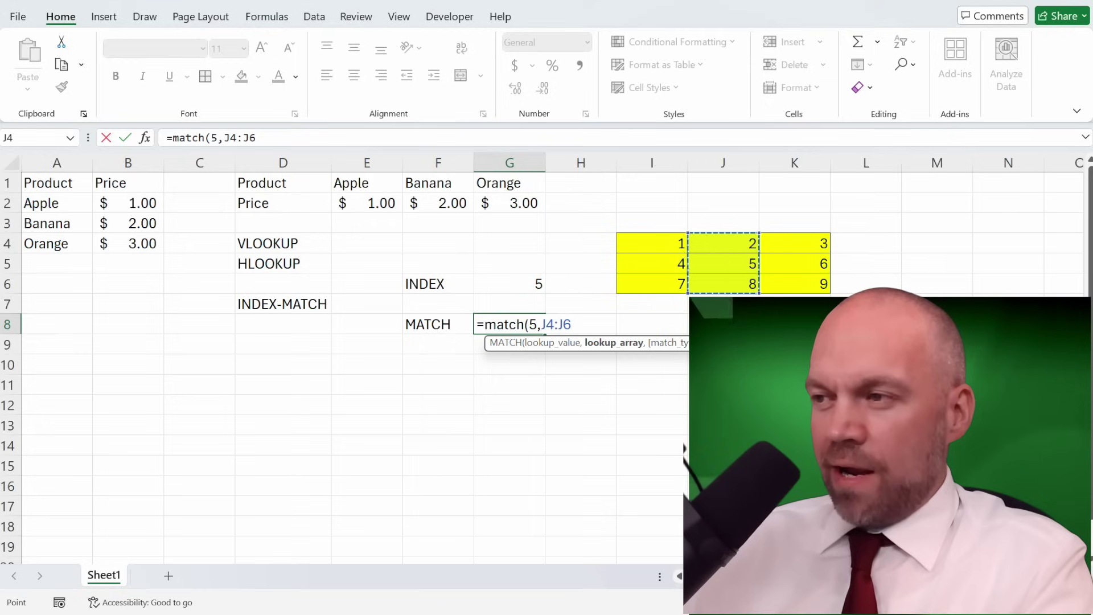
key(Return)
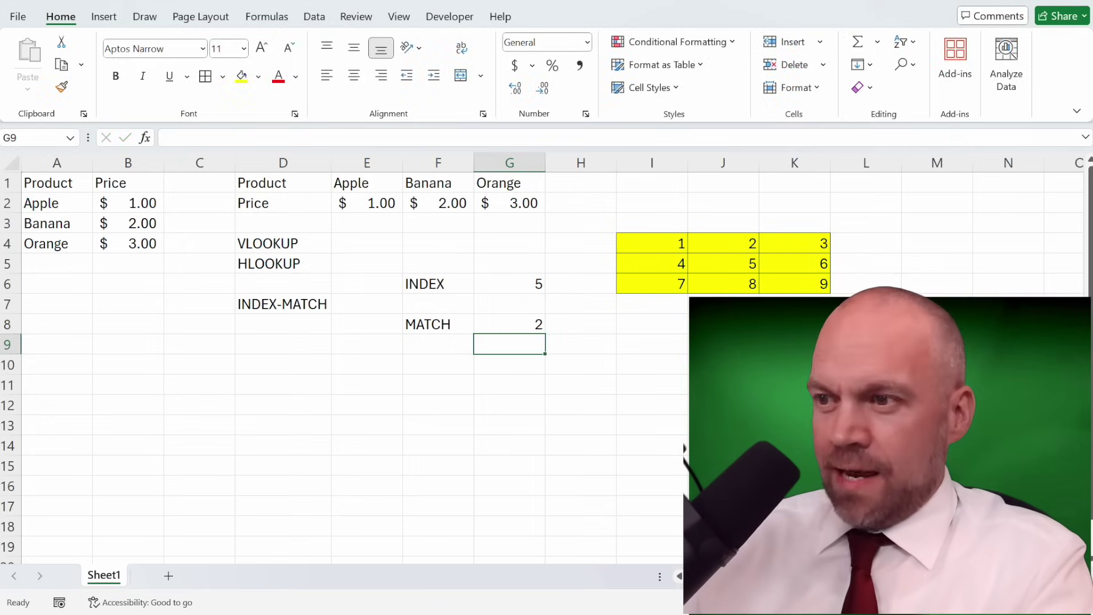
text(=m)
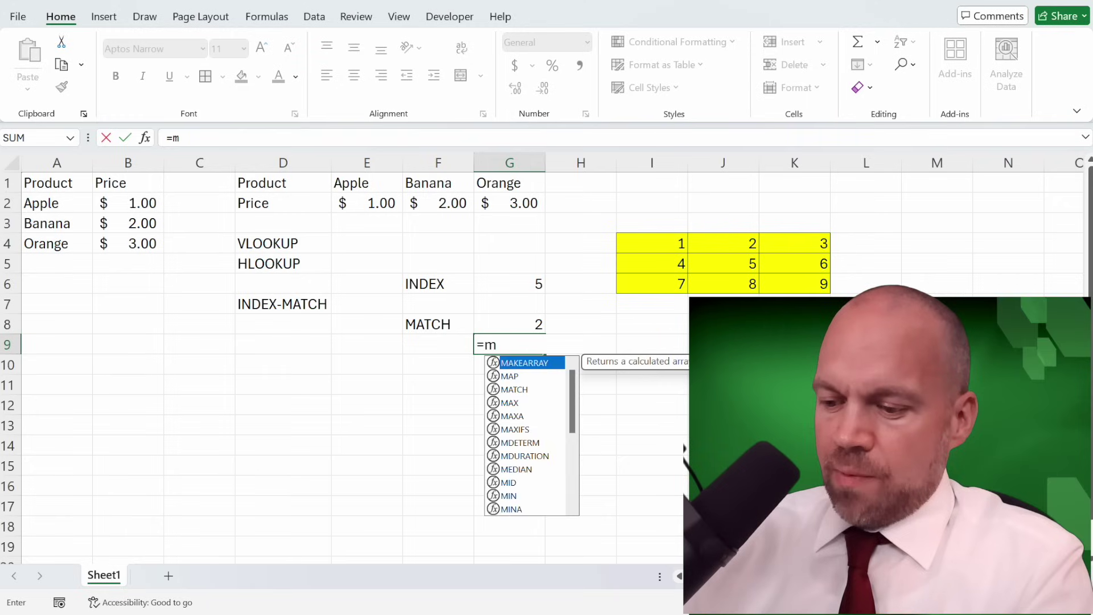
text(atch(5,)
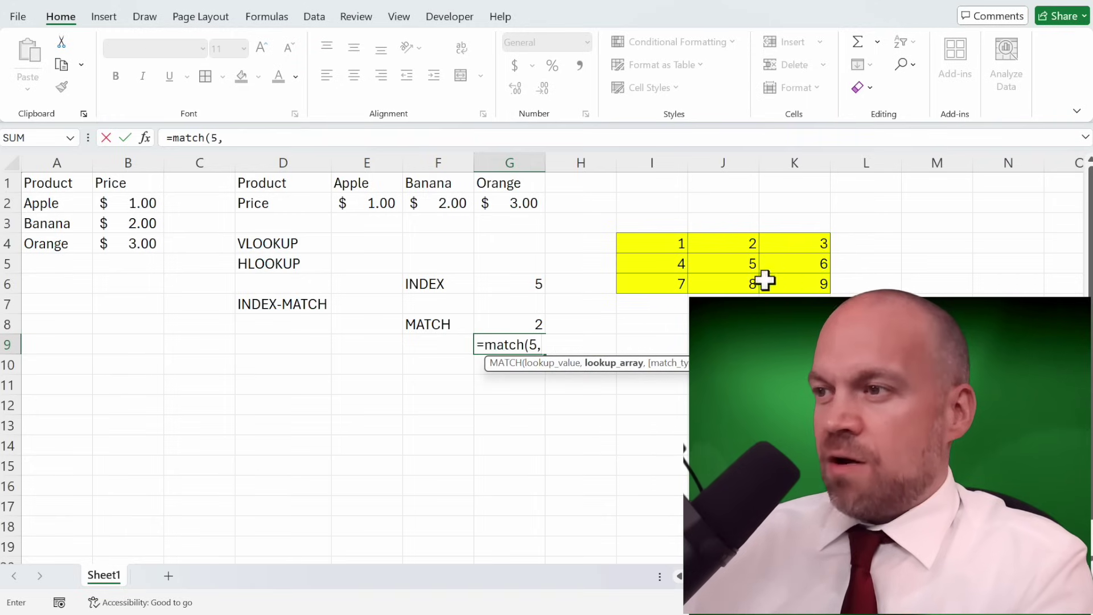
drag(679, 265, 764, 261)
key(Return)
key(Up)
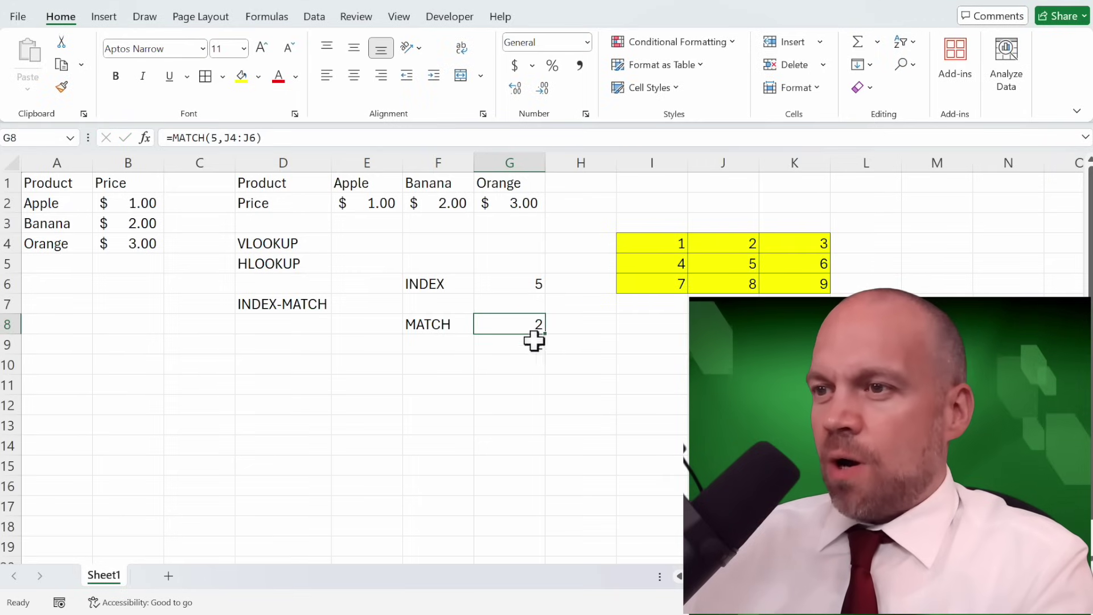
click(524, 324)
click(523, 287)
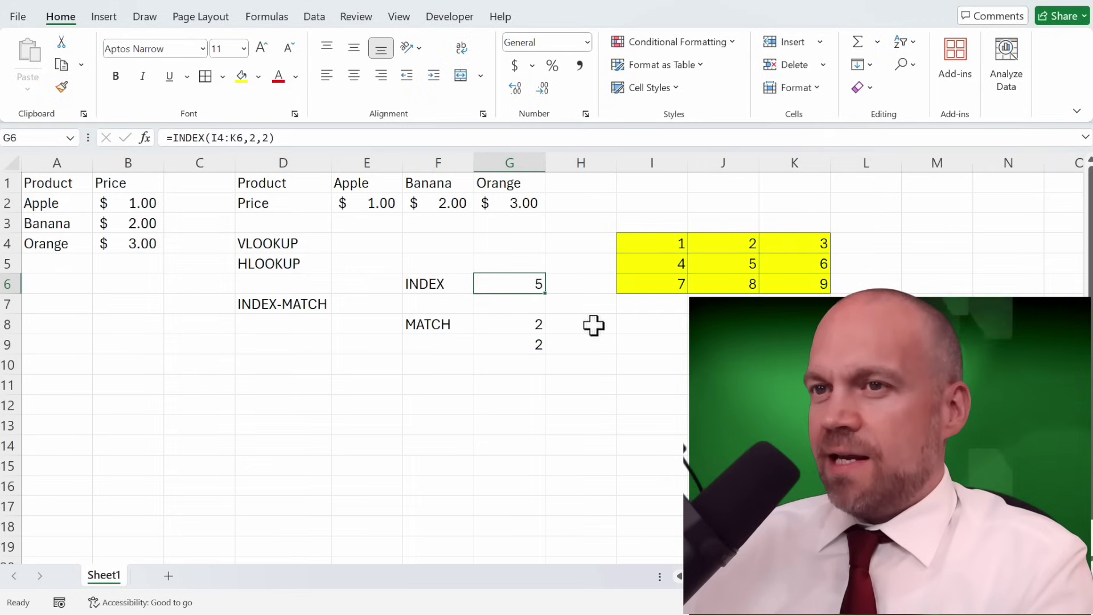
Enter =INDEX(B2:B4,MATCH("Apple",A2:A4,0)) in F7 and format it as Accounting currency
click(450, 305)
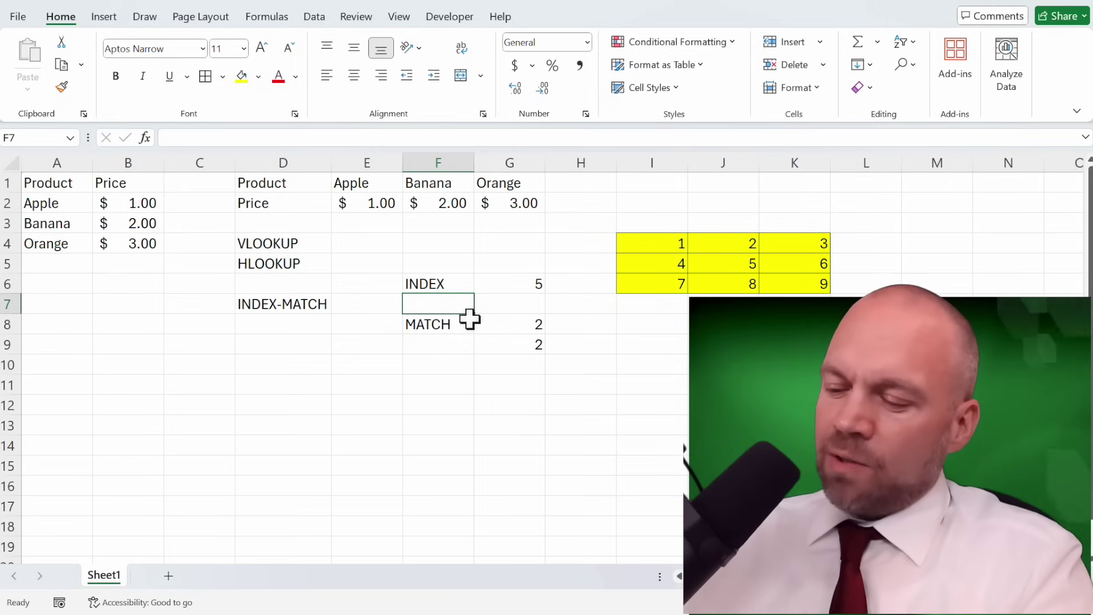
text(=index()
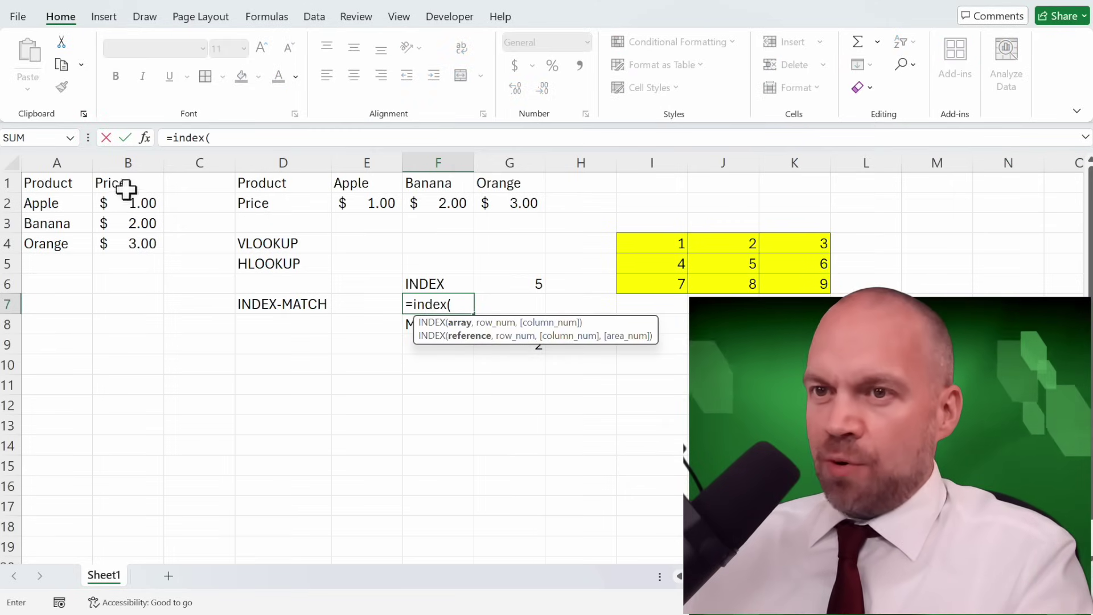
drag(132, 197, 132, 244)
text(,match(")
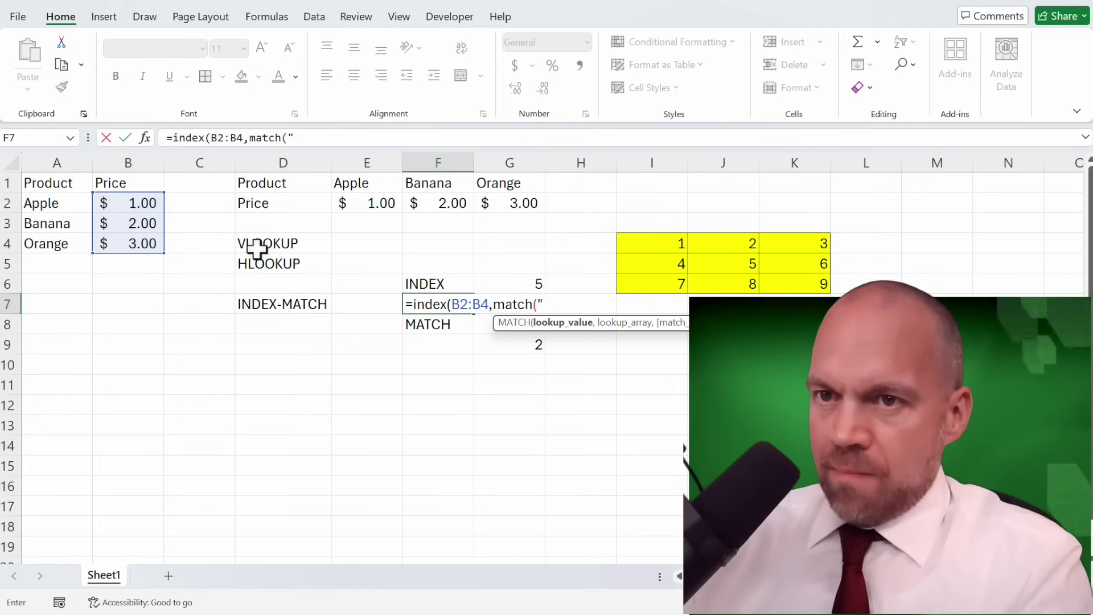
text(Apple",)
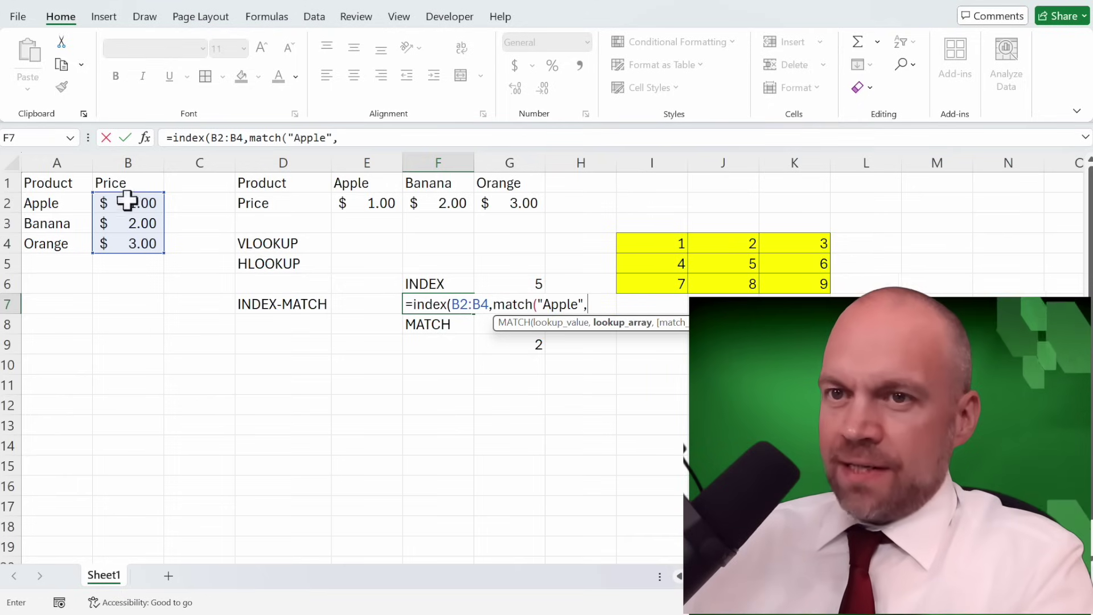
drag(64, 203, 66, 240)
text(,0))
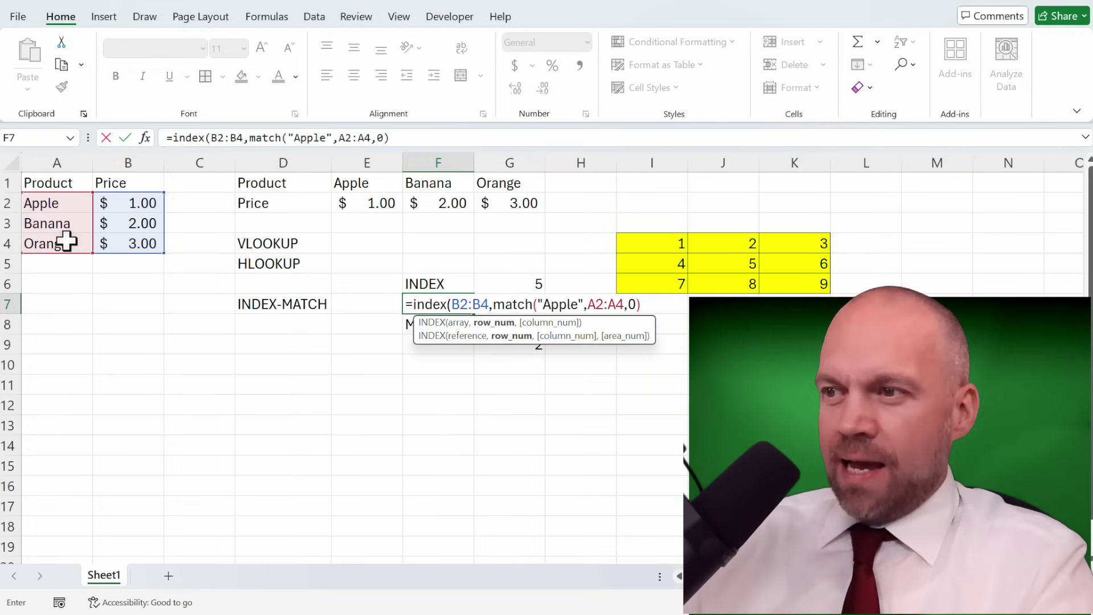
key(ctrl+Return)
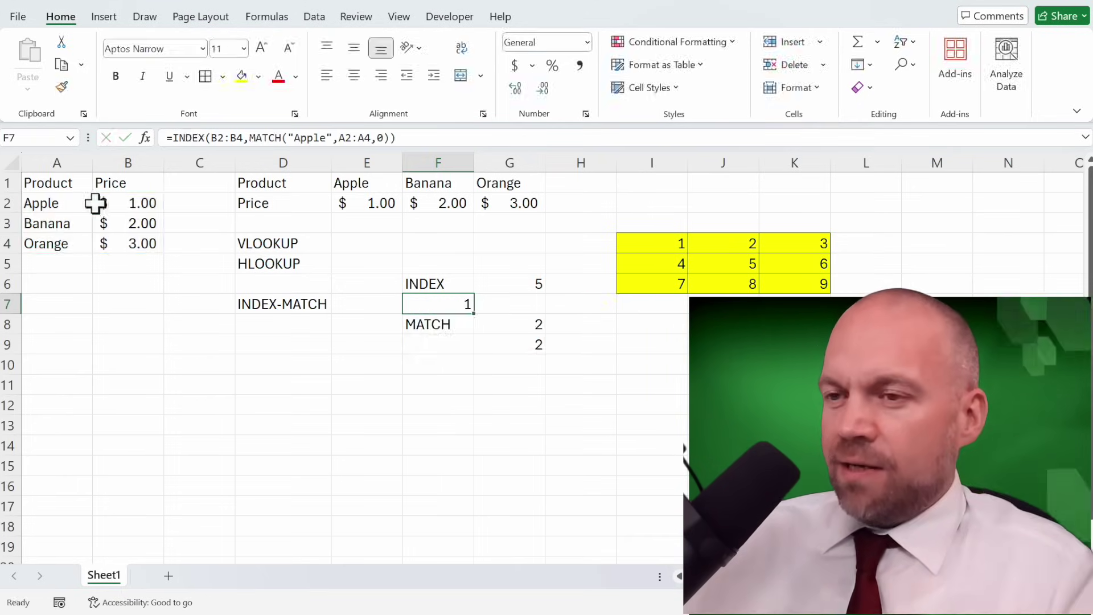
click(514, 66)
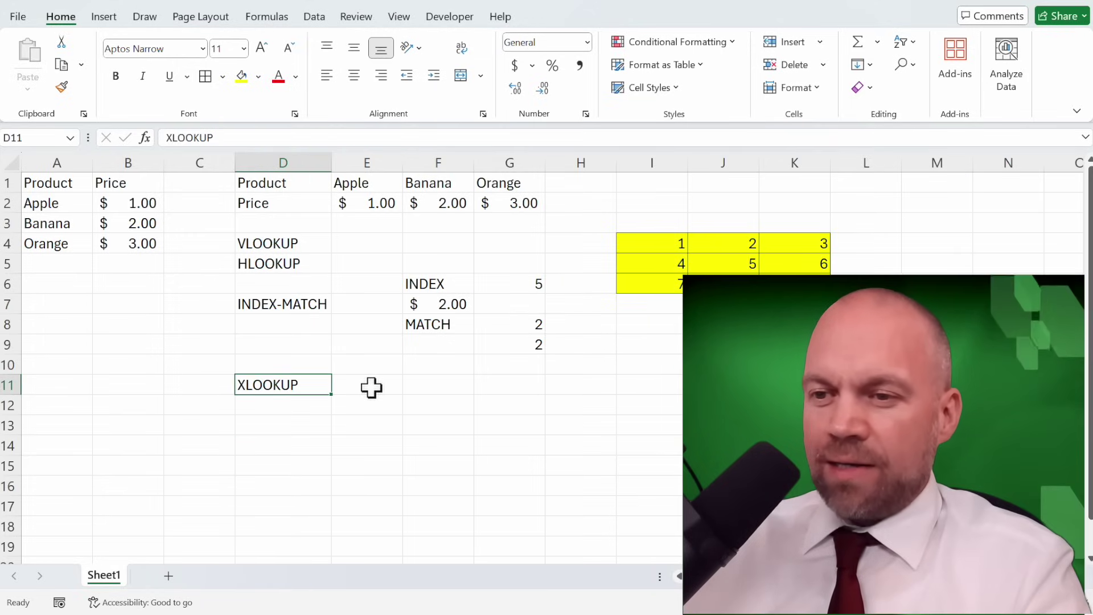
Enter Apple in E10 as the lookup value
click(369, 387)
click(372, 370)
text(Apple)
key(Return)
Enter =XLOOKUP(E10,A1:A4,B1:B4) in E11, returning Apple's price of $1.00
text(=x)
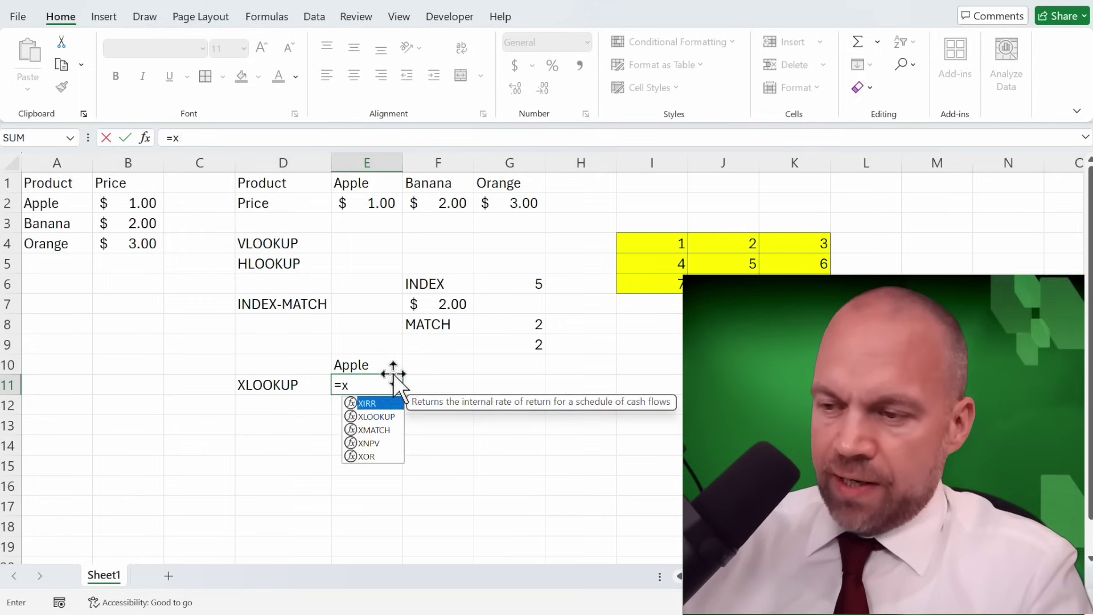
text(lo)
key(Tab)
click(385, 367)
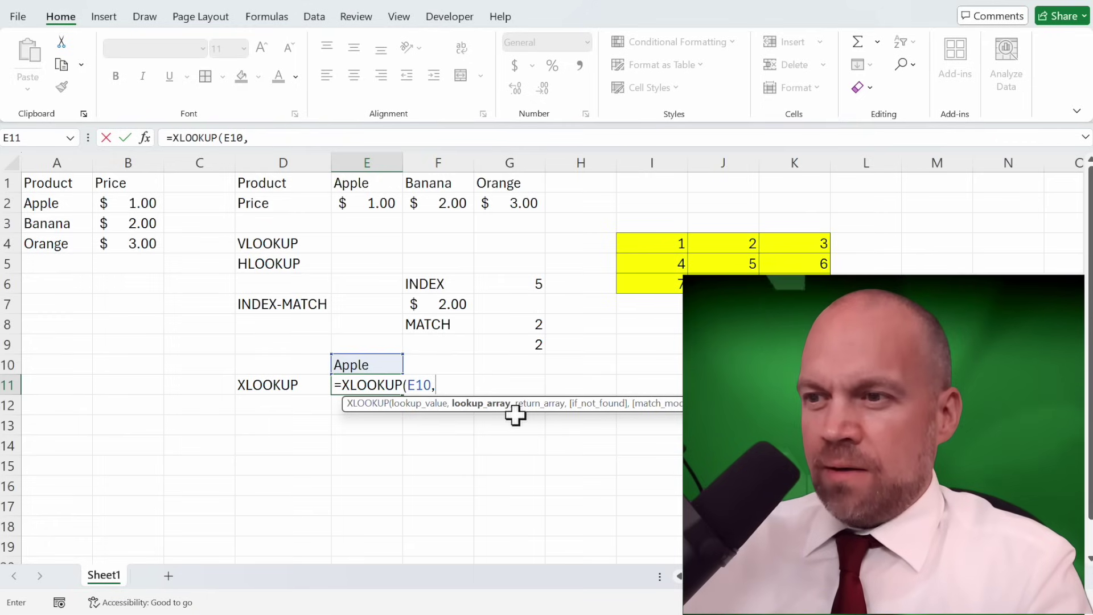
text(,)
drag(55, 181, 49, 244)
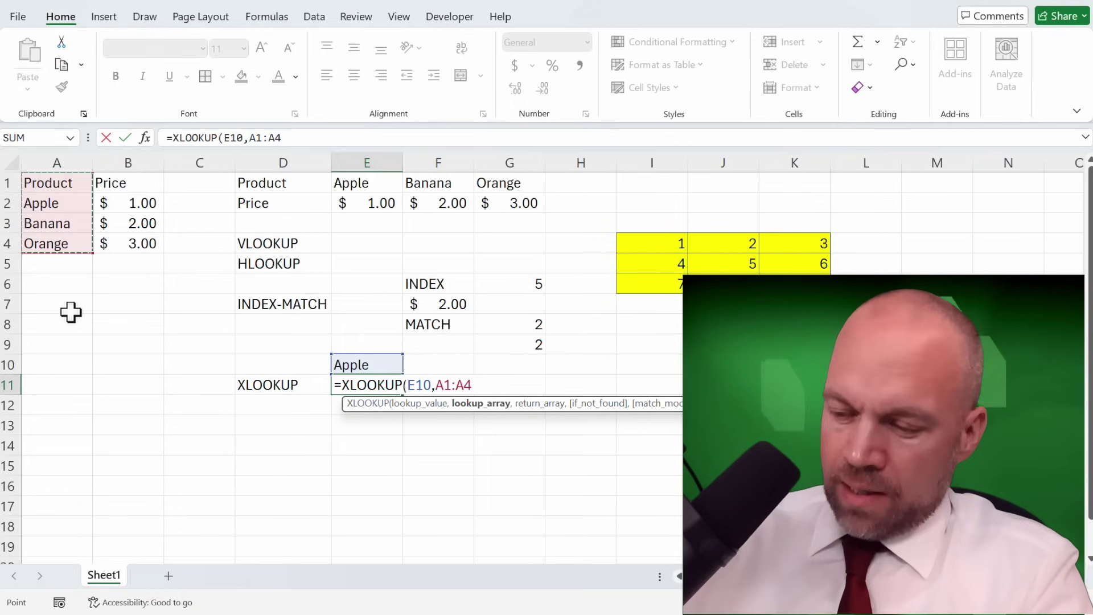
text(,)
drag(142, 182, 141, 239)
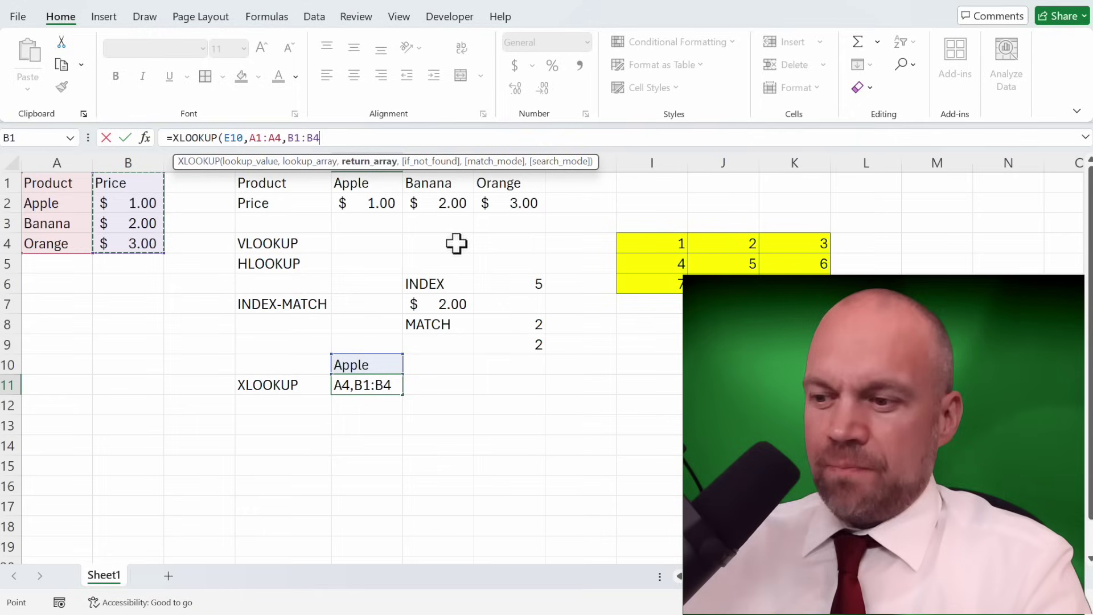
text())
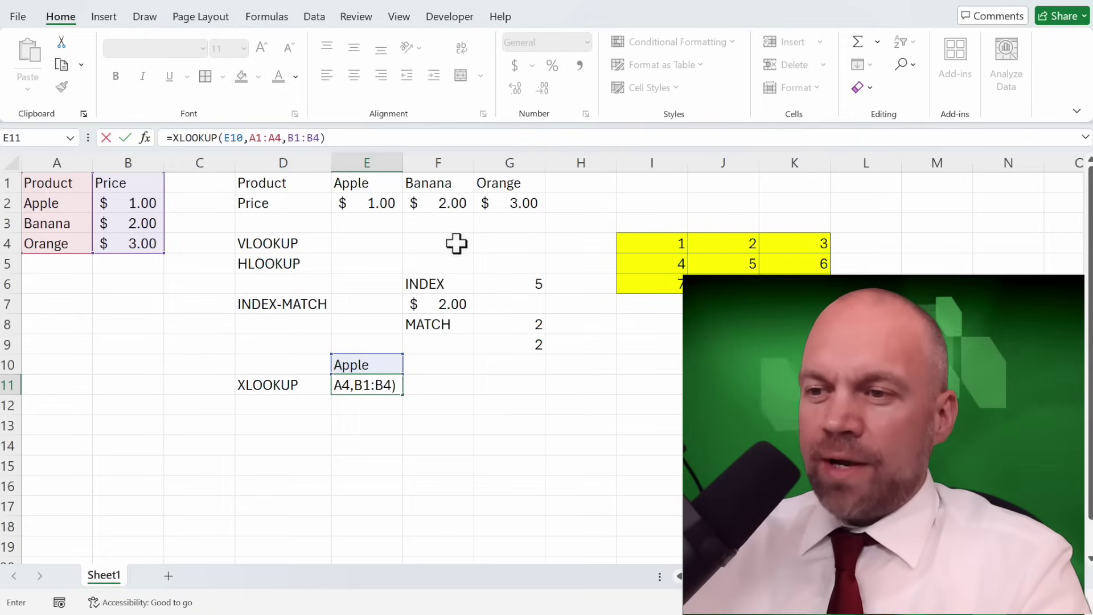
key(Return)
key(Up)
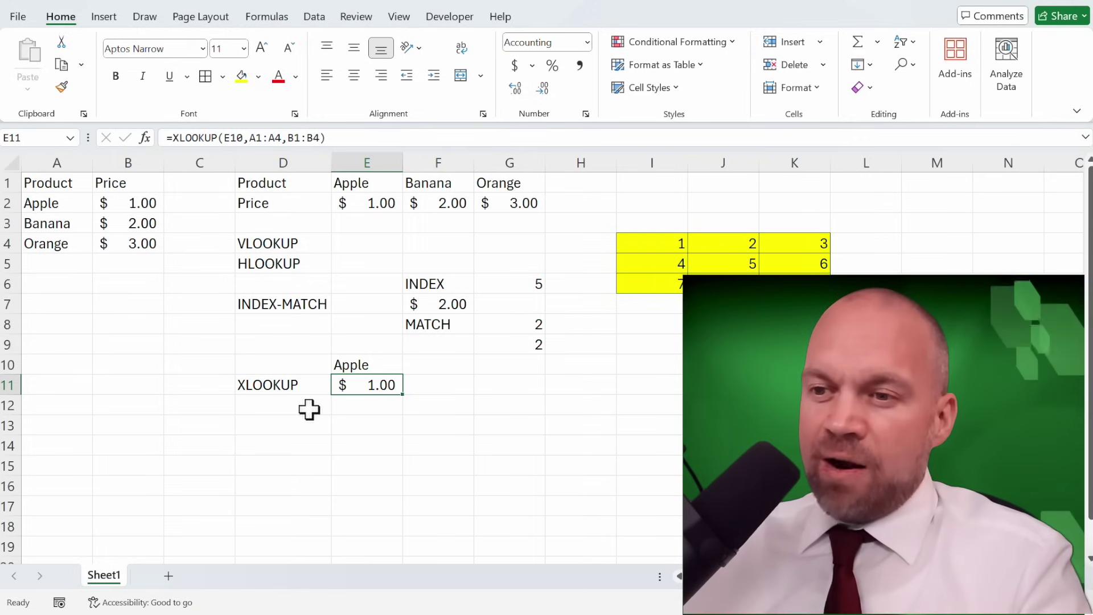
key(Down)
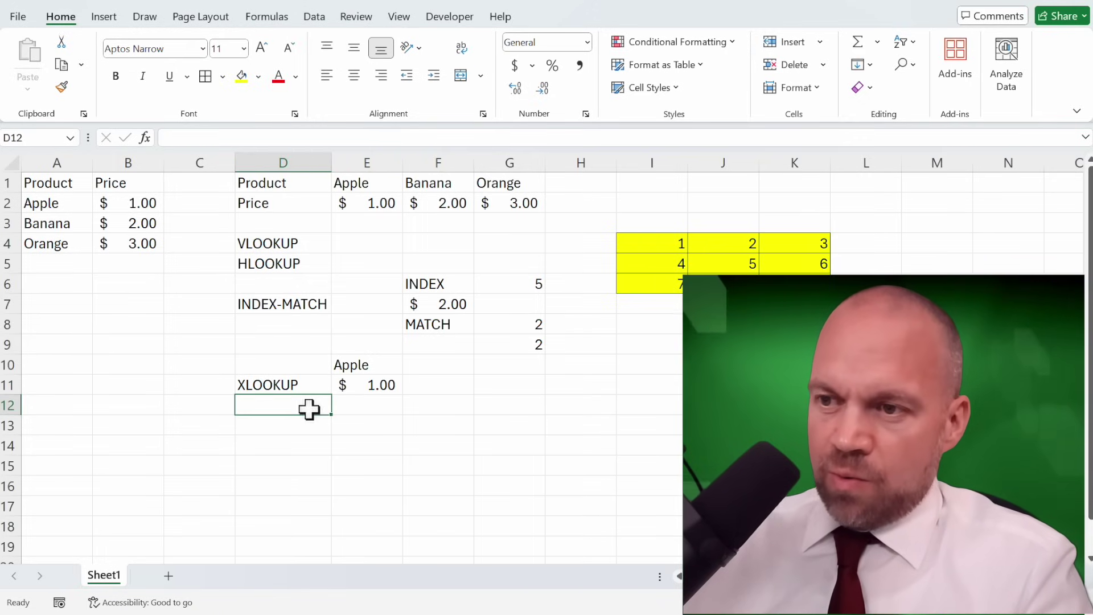
Enter =XLOOKUP(E10,D1:G1,D2:G2) in E12 to return Apple's $1.00 from the horizontal table
text(=XLOOKUP()
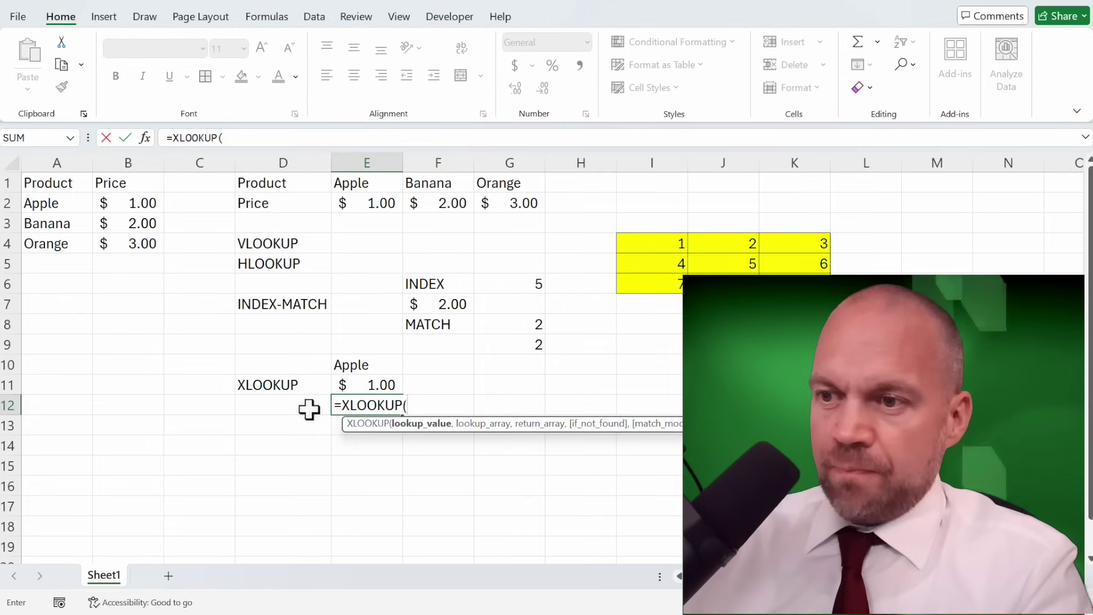
click(377, 363)
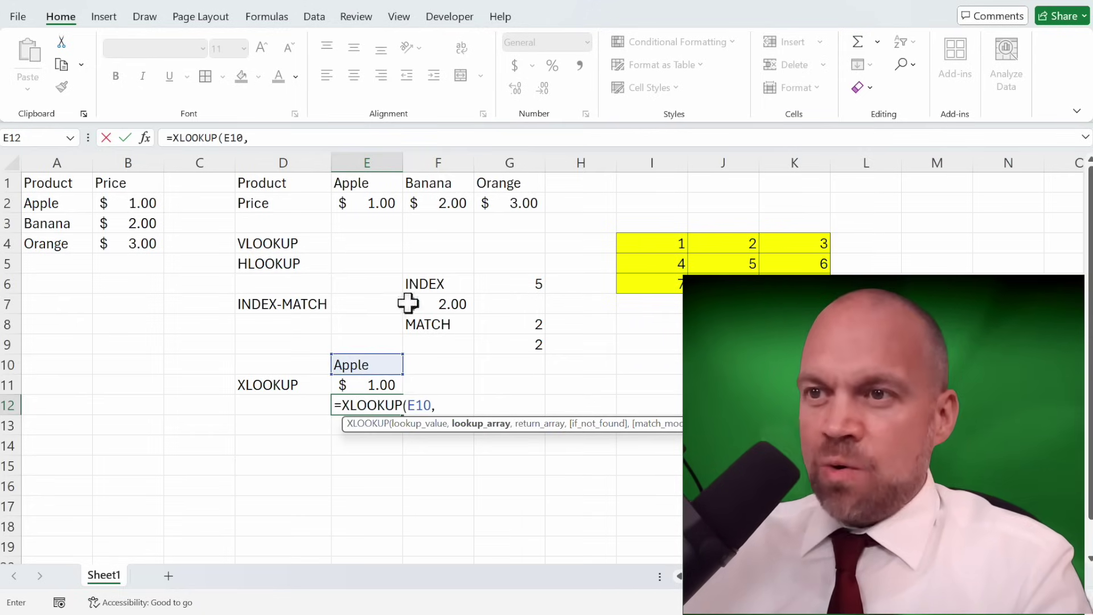
text(,)
drag(275, 182, 500, 181)
text(,)
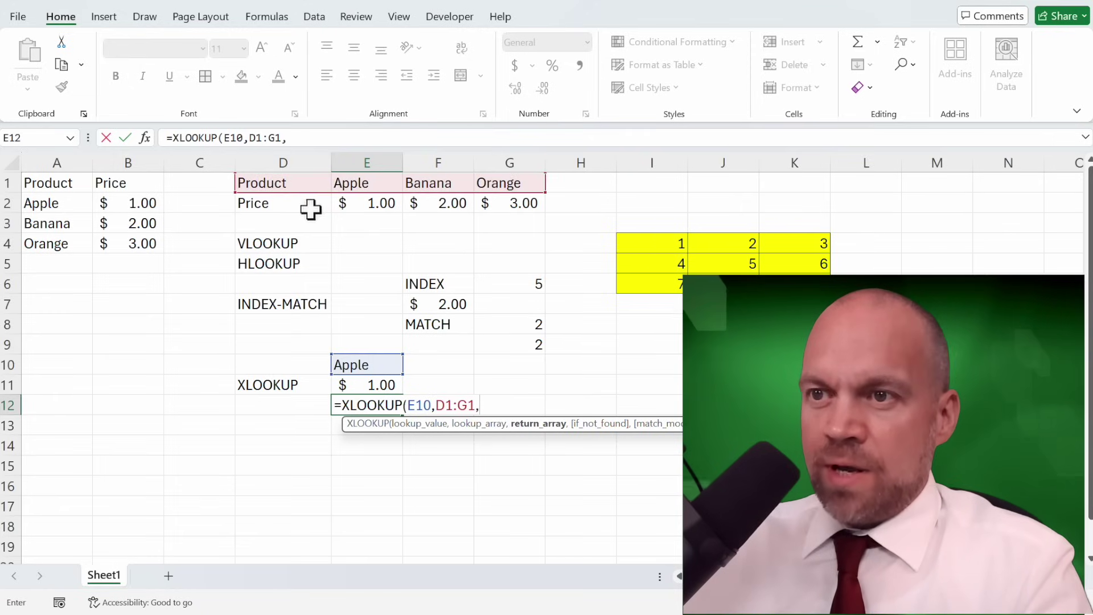
drag(307, 206, 480, 197)
text())
key(Return)
key(Up)
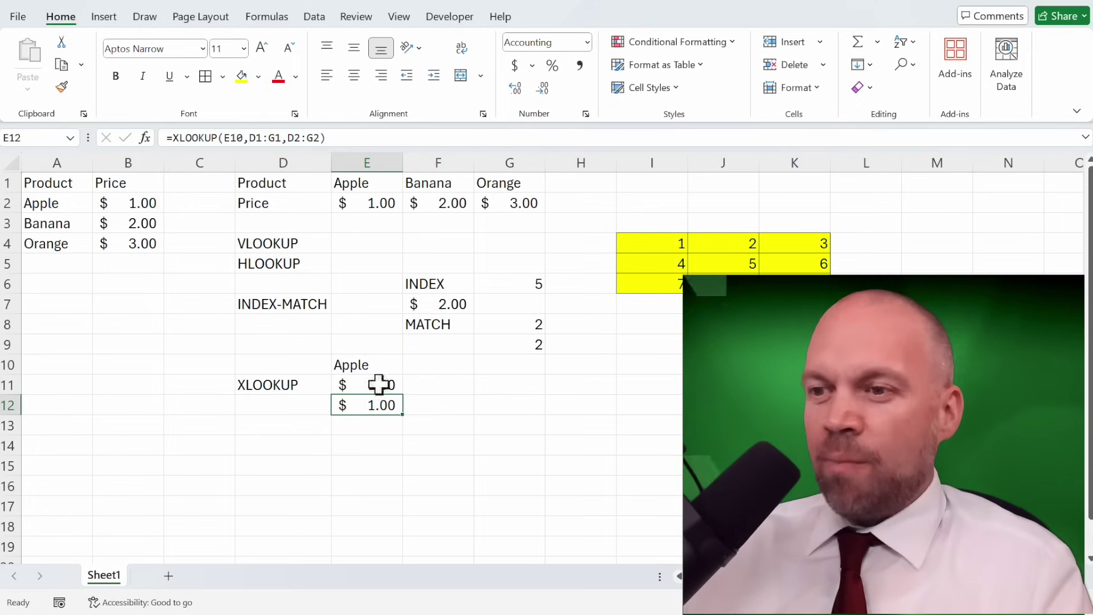
click(285, 342)
drag(57, 183, 120, 251)
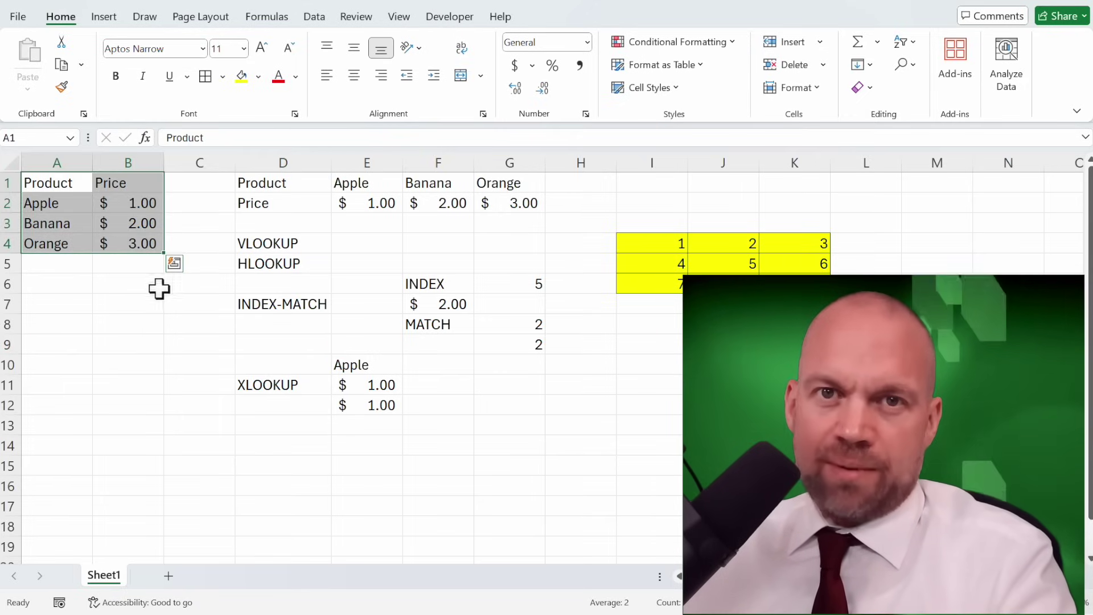
click(160, 344)
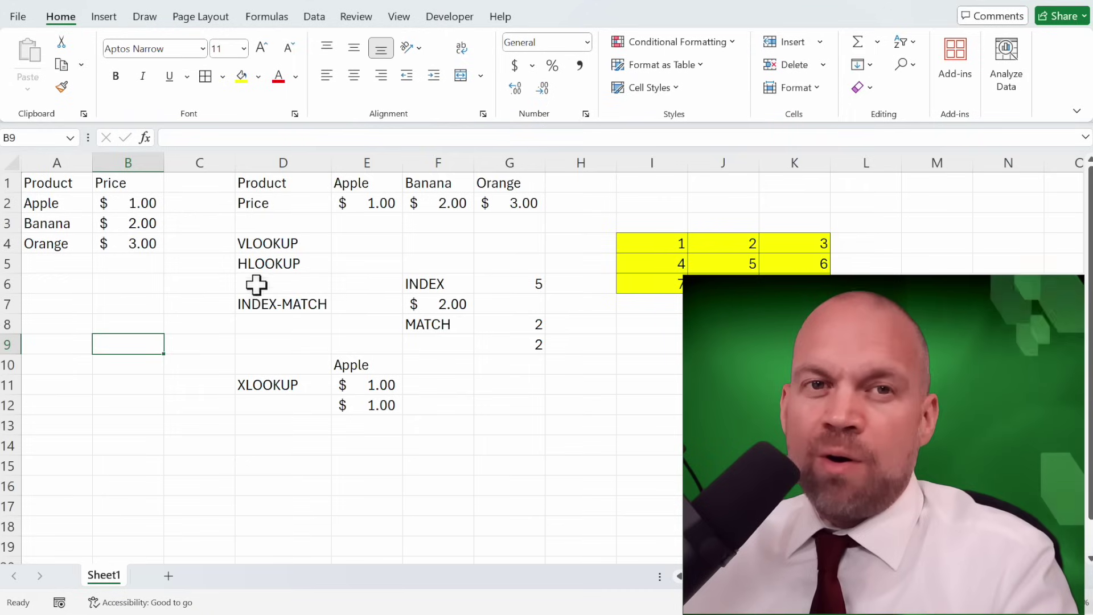
click(138, 307)
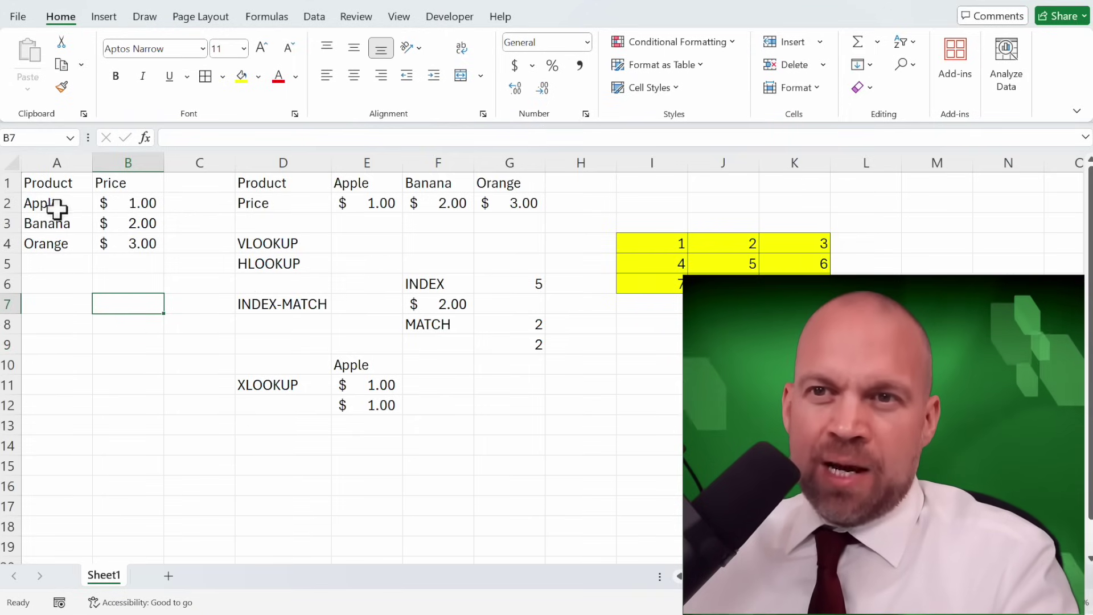
drag(54, 183, 116, 238)
click(199, 364)
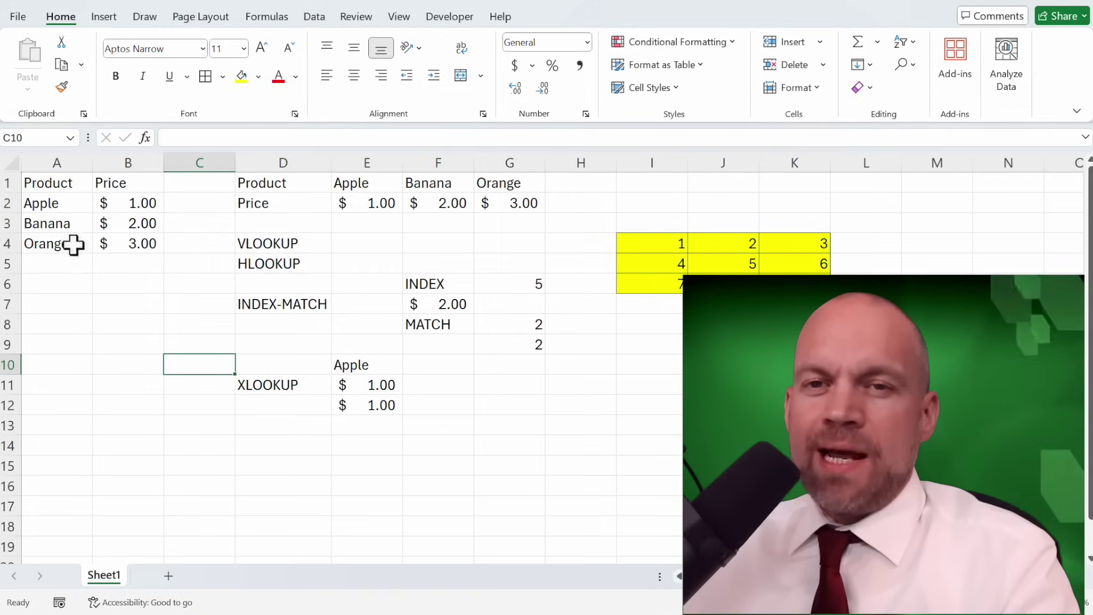
click(342, 385)
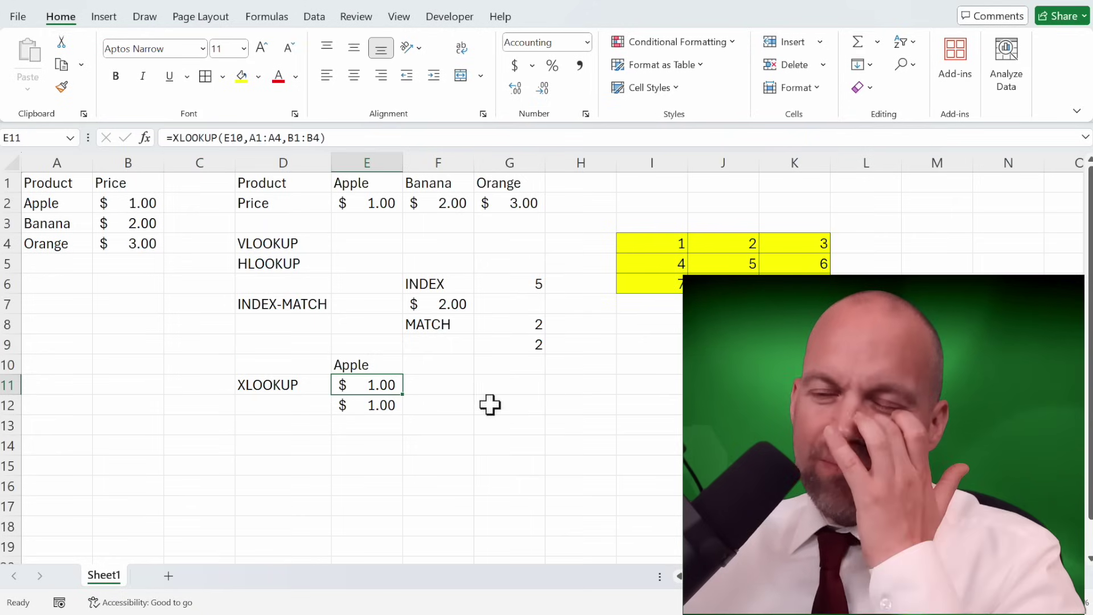
Name the A1:B4 Product and Price list 'Productlist' using the Name Box
click(72, 184)
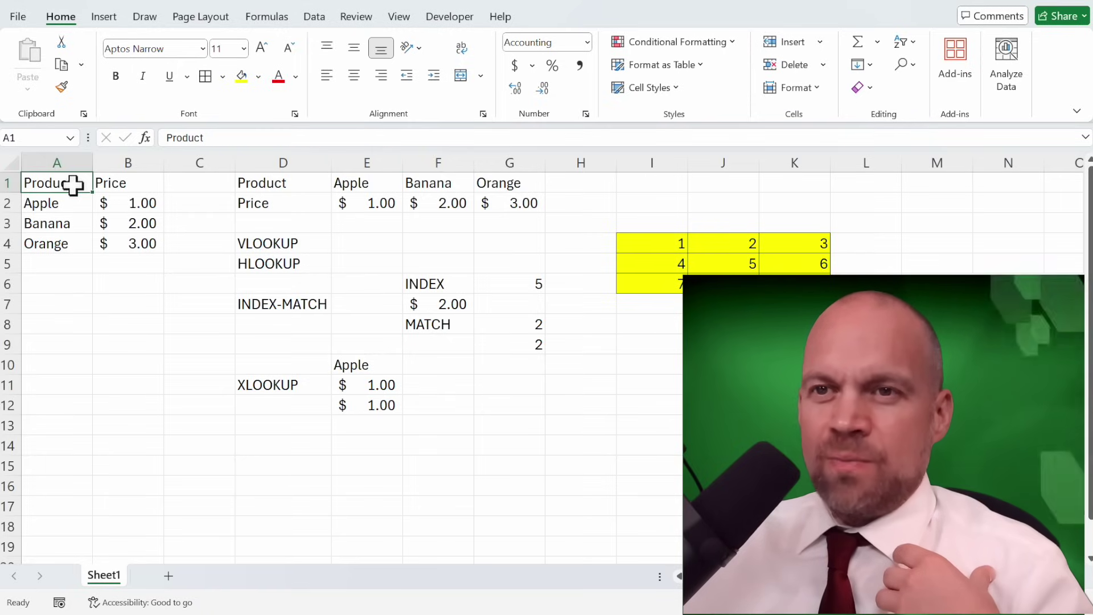
shift+click(127, 244)
click(44, 141)
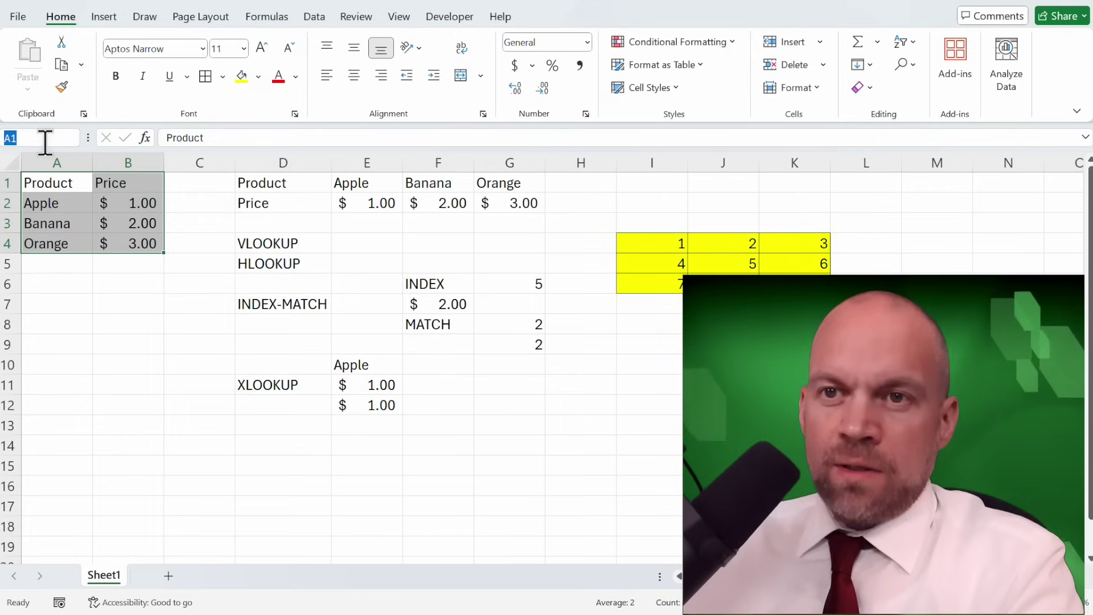
text(Pr)
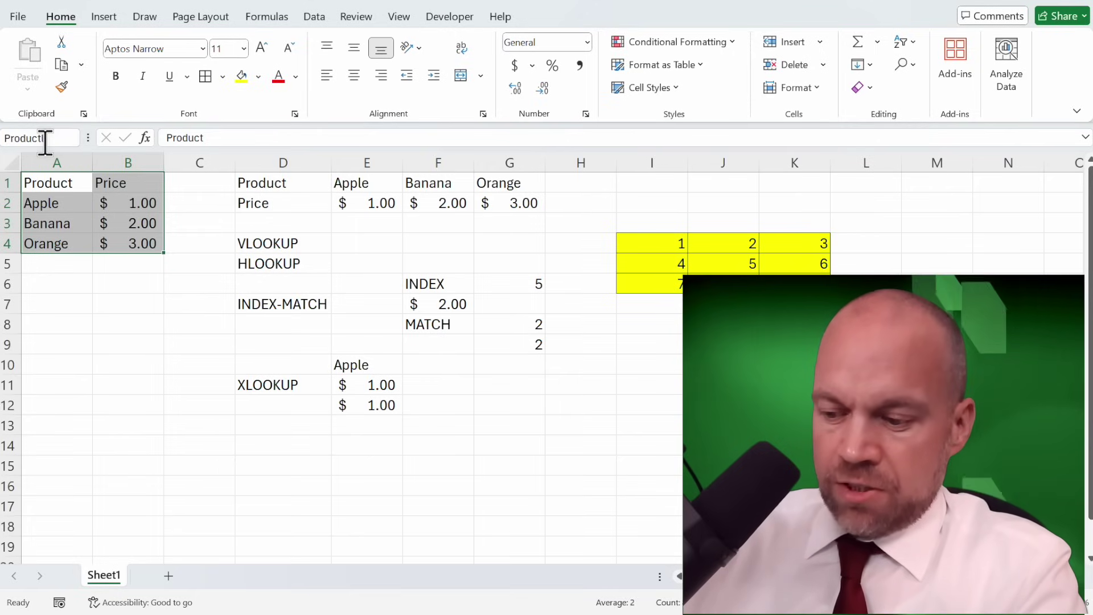
text(oductlist)
key(Return)
Enter =VLOOKUP(E1,Productlist,2,FALSE) in E4 to look up Apple's price exactly
click(367, 243)
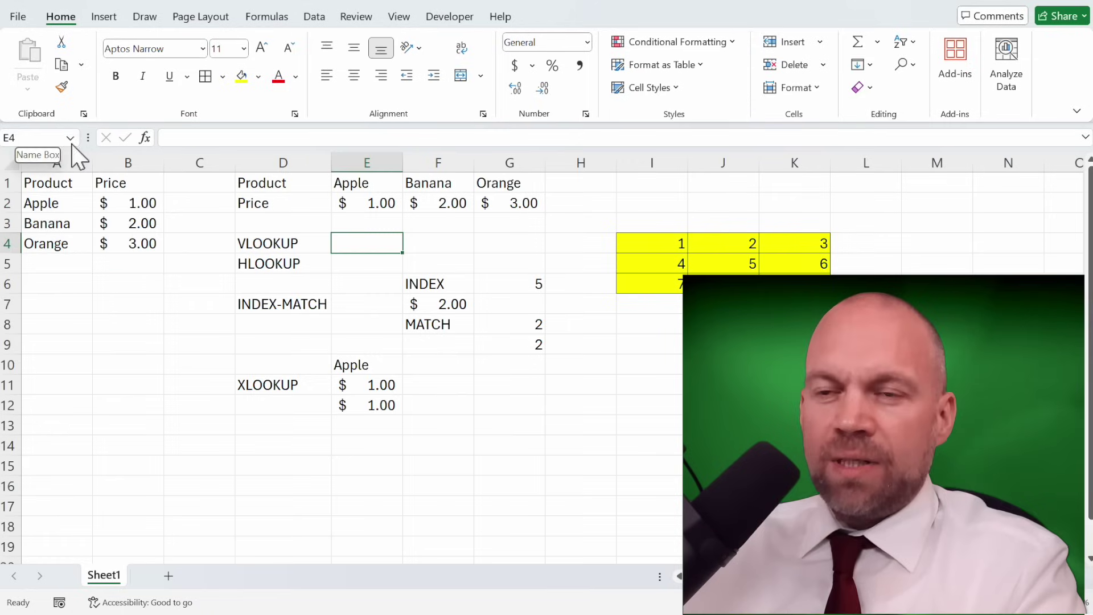
click(70, 138)
text(=vl)
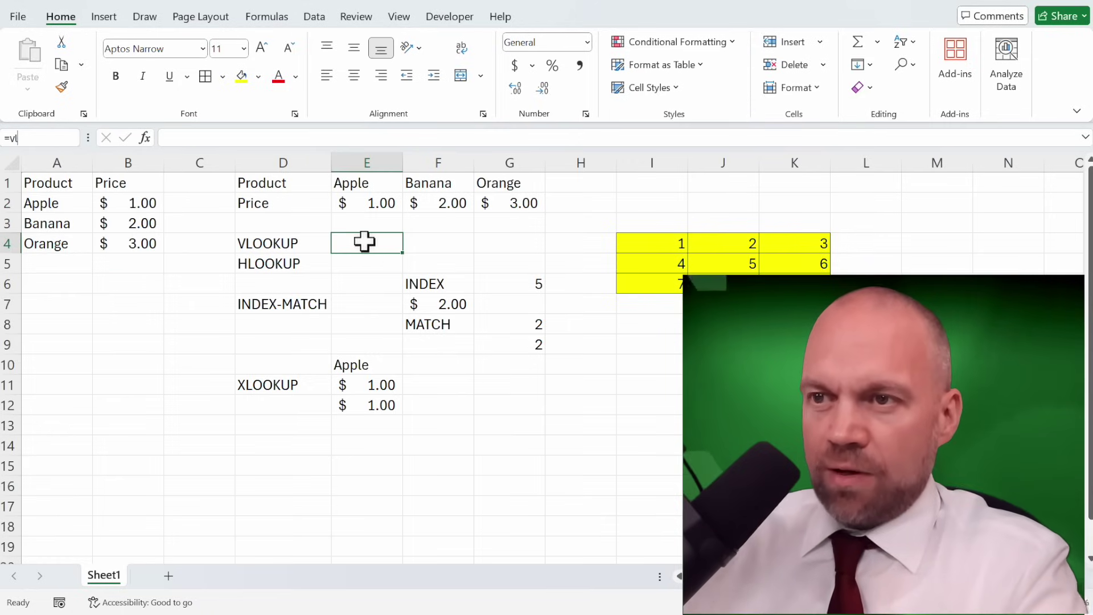
click(365, 242)
text(=vl)
key(Tab)
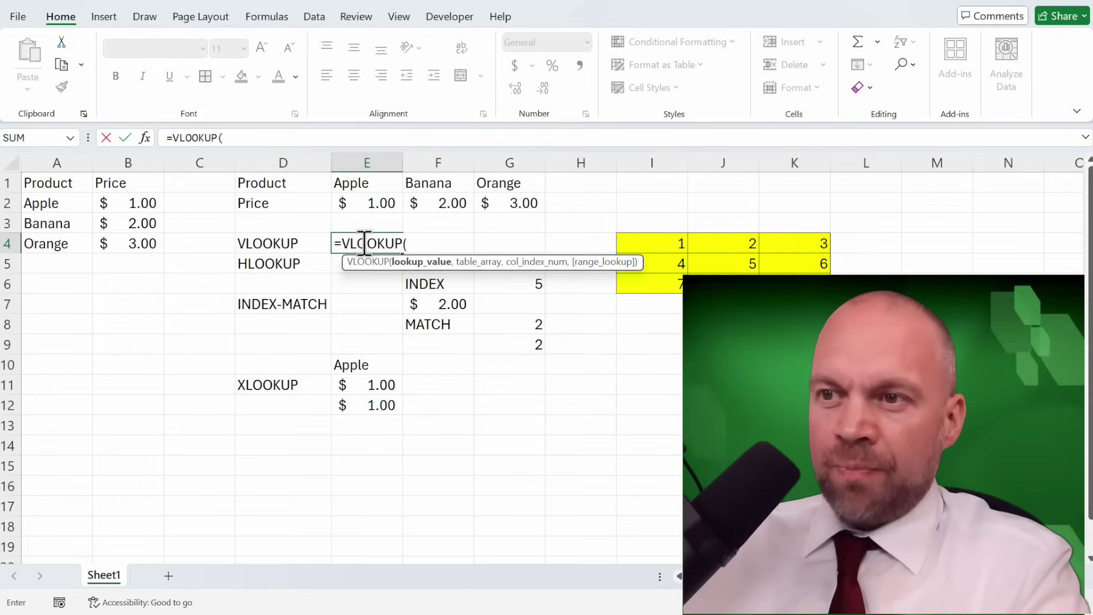
click(356, 184)
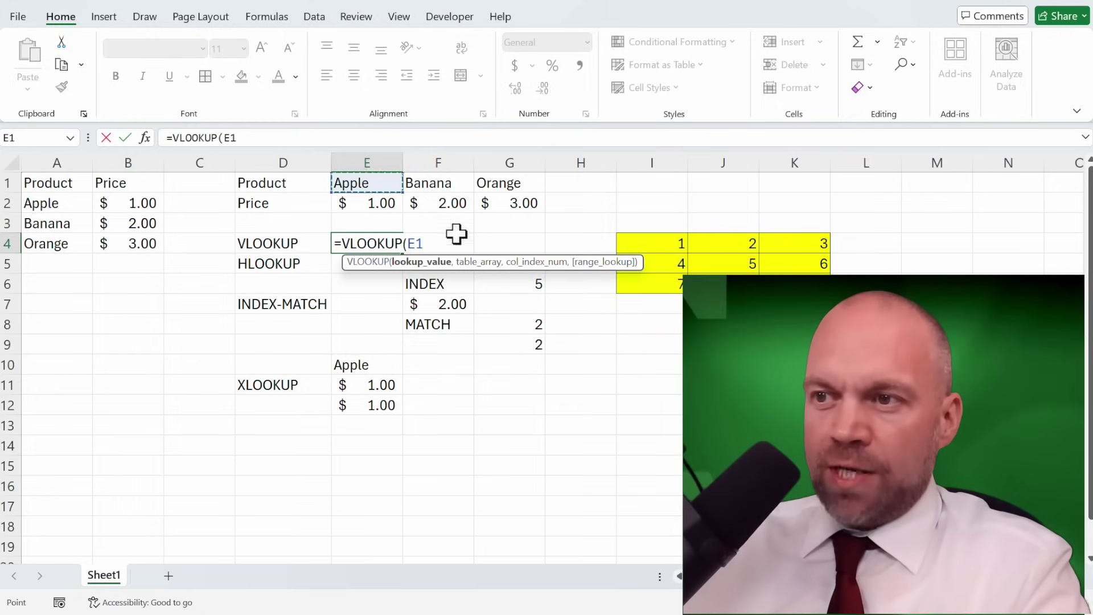
text(,)
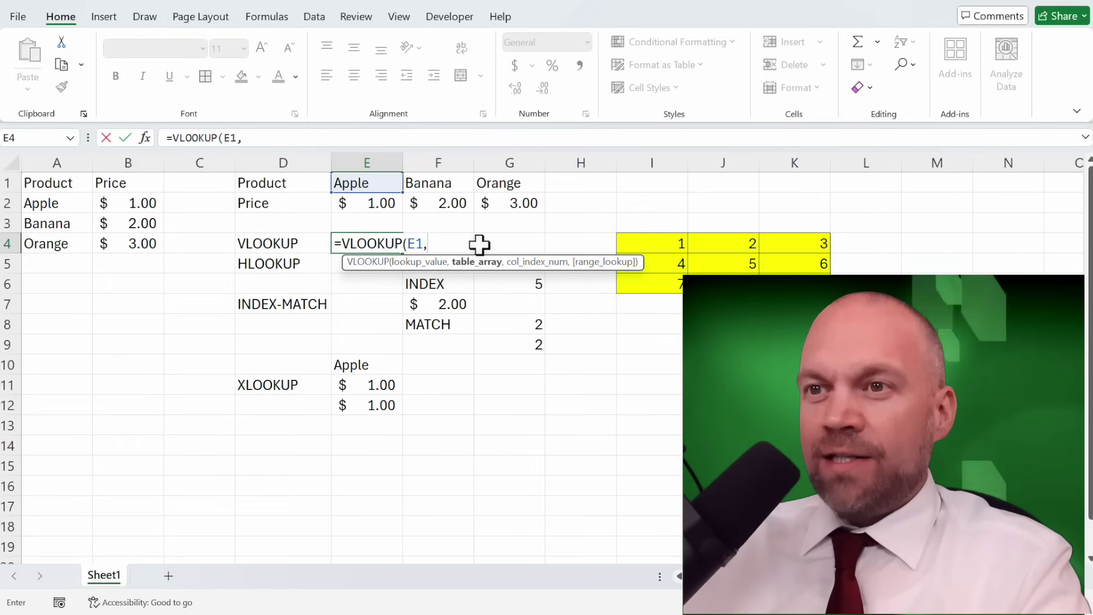
text(pr)
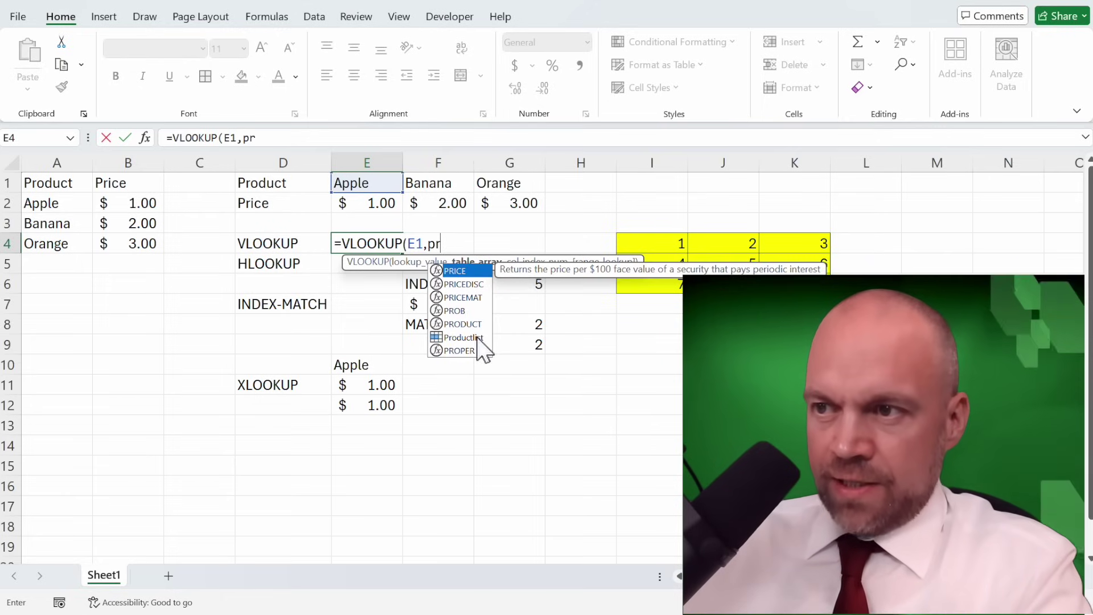
double_click(477, 337)
text(,2)
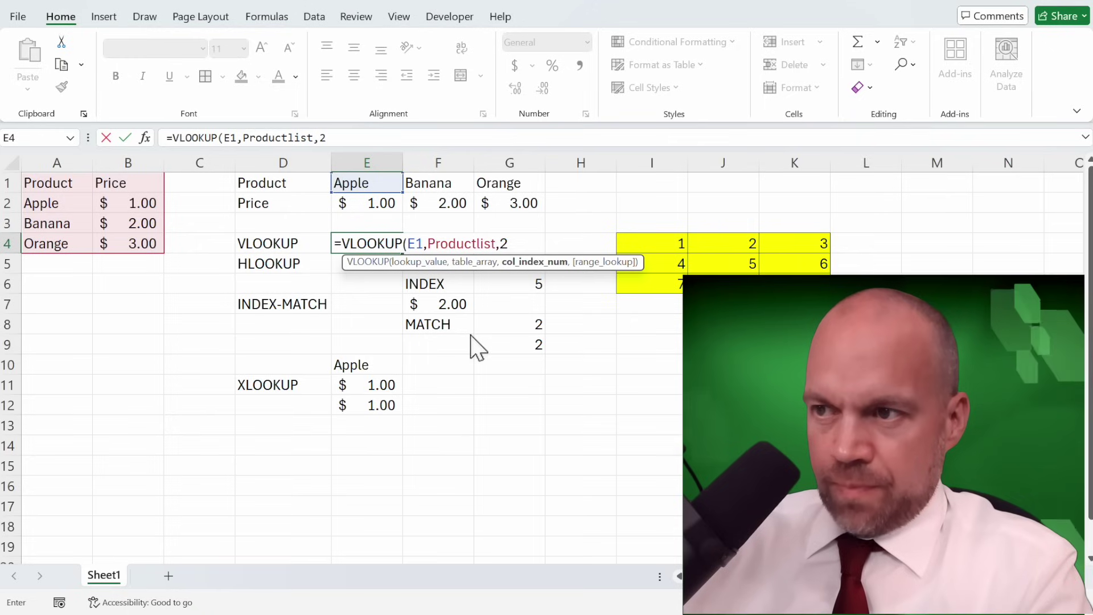
text(,fal)
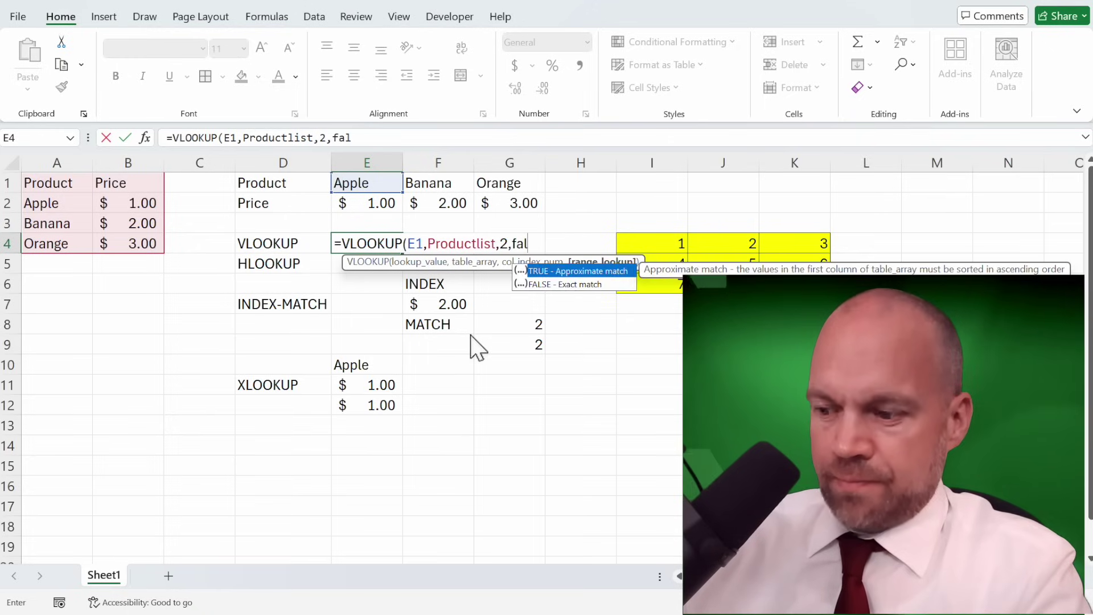
key(Down)
key(Tab)
text())
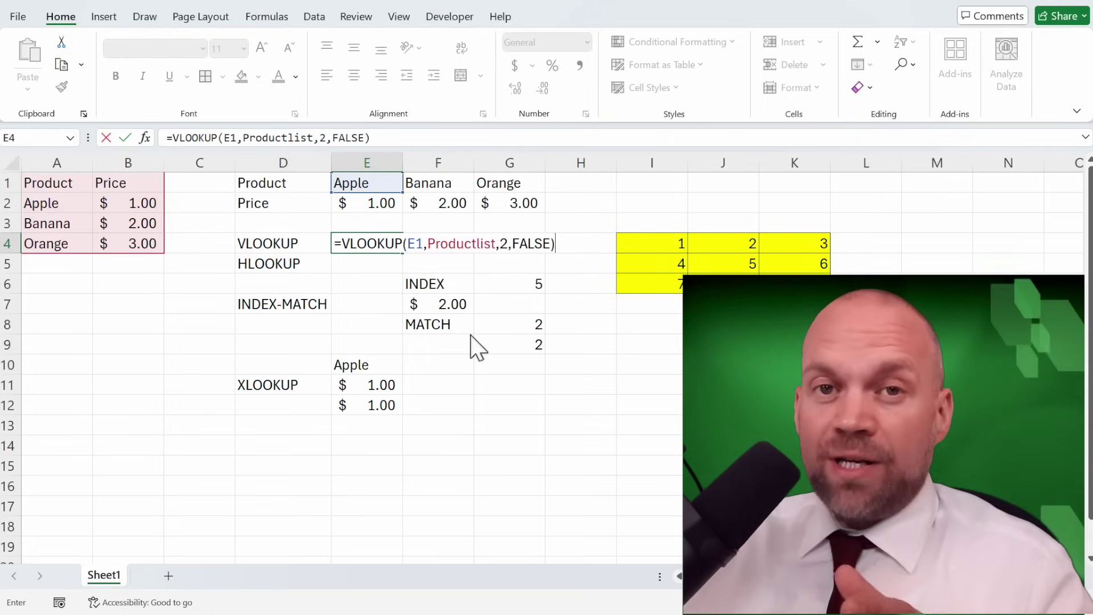
key(ctrl+Return)
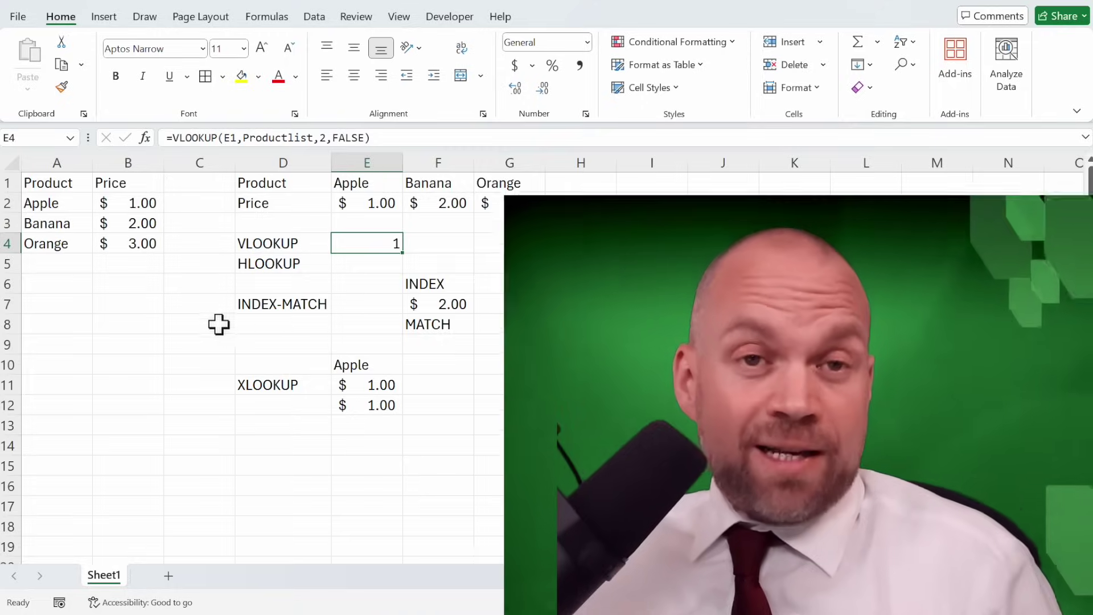